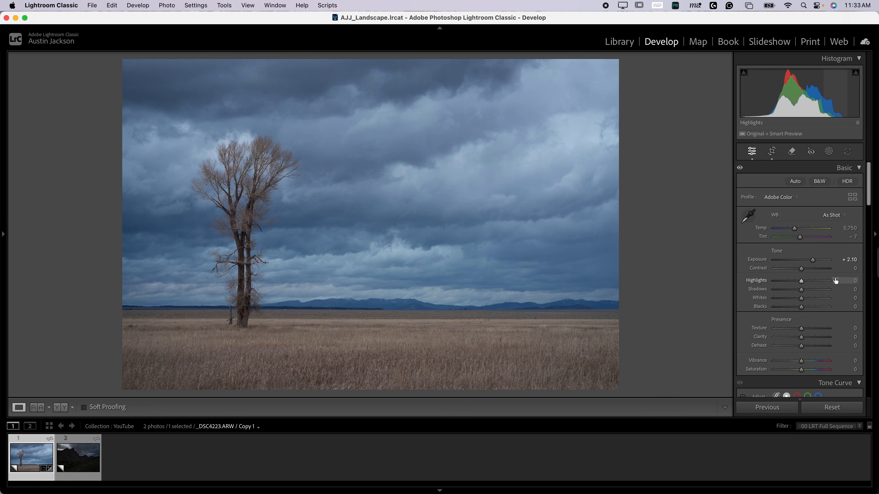
Step: Set Highlights to +27, Shadows +10, Whites +23, Blacks +20, Vibrance +31 and Saturation +14 for the whole photo
drag(801, 281, 744, 281)
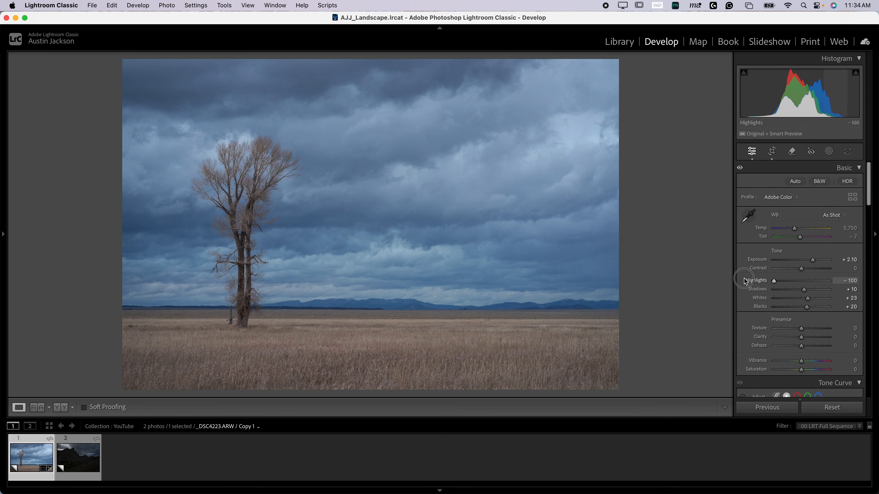
drag(774, 281, 810, 278)
scroll(782, 291, down, 3)
click(810, 259)
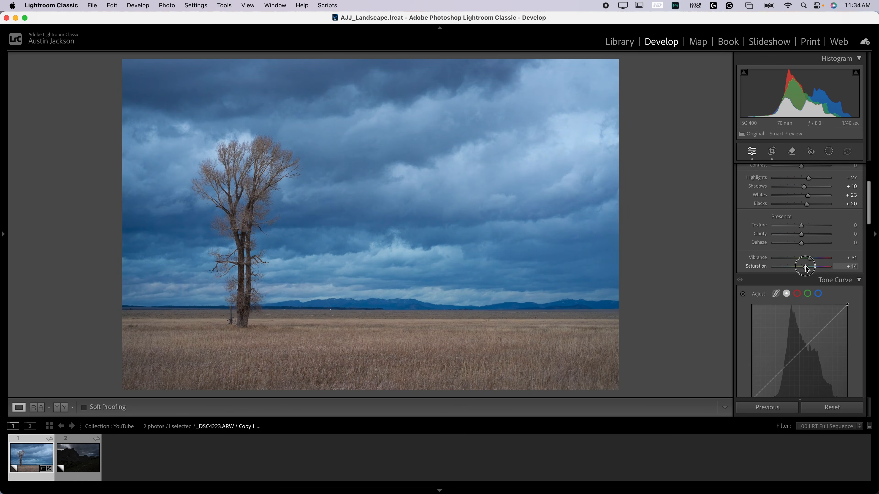
Step: Shape a gentle S-curve in the global tone curve and raise its black point to output 14
scroll(792, 302, down, 2)
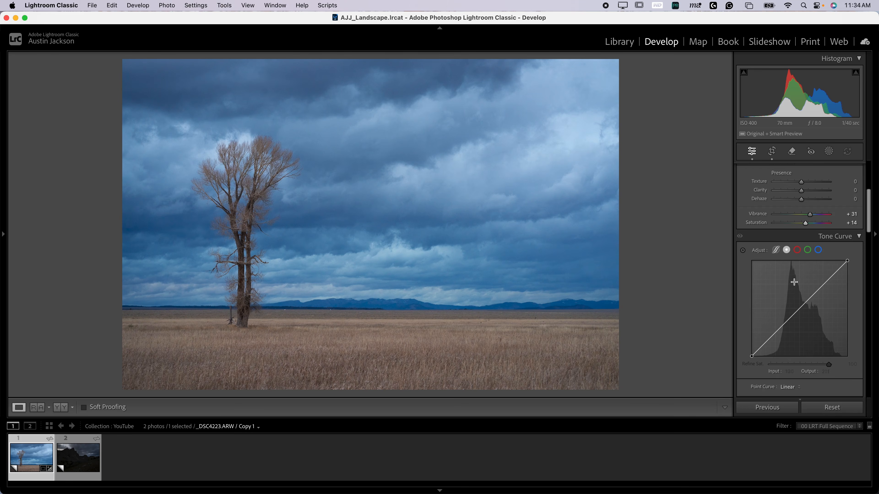
drag(774, 333, 777, 337)
drag(826, 286, 822, 280)
drag(751, 355, 750, 351)
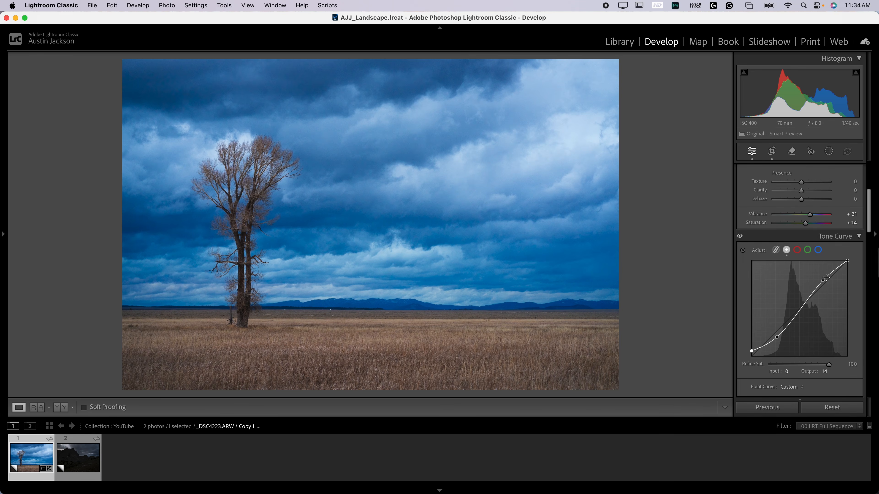
Step: Try a global Contrast of +79 and undo it
scroll(802, 270, up, 5)
drag(801, 233, 824, 235)
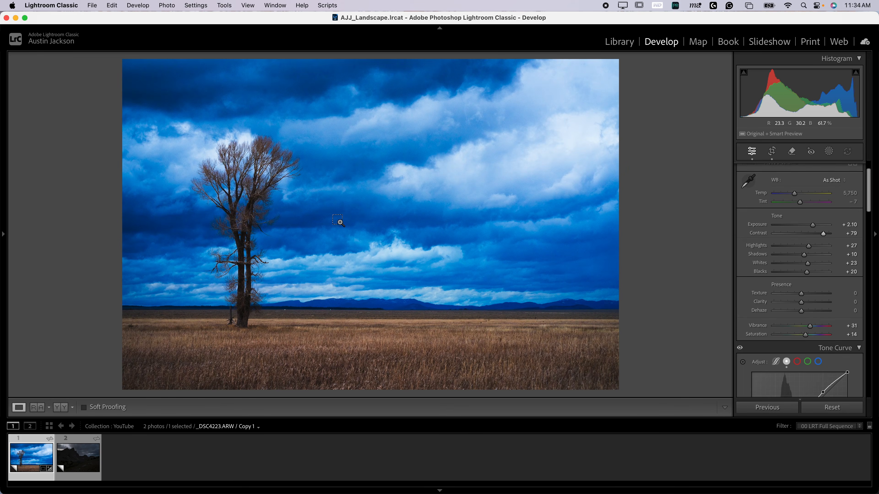
key(super+z)
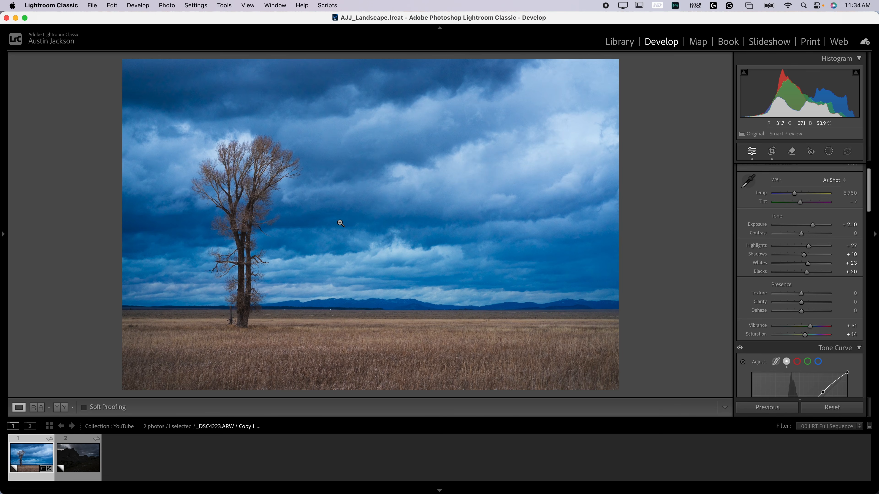
Step: Sample the blue sky with Point Color, set Sat. Shift to -32 and Variance to -20, and compare before and after
scroll(751, 286, down, 10)
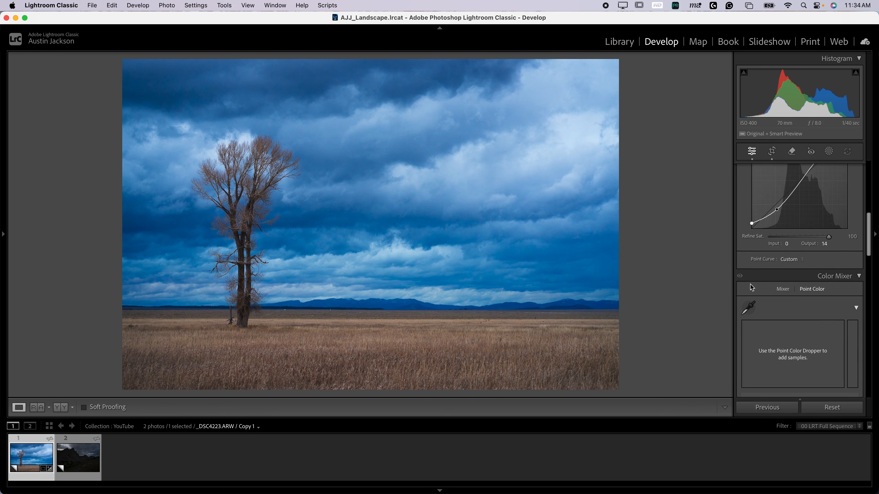
scroll(750, 285, down, 3)
click(749, 252)
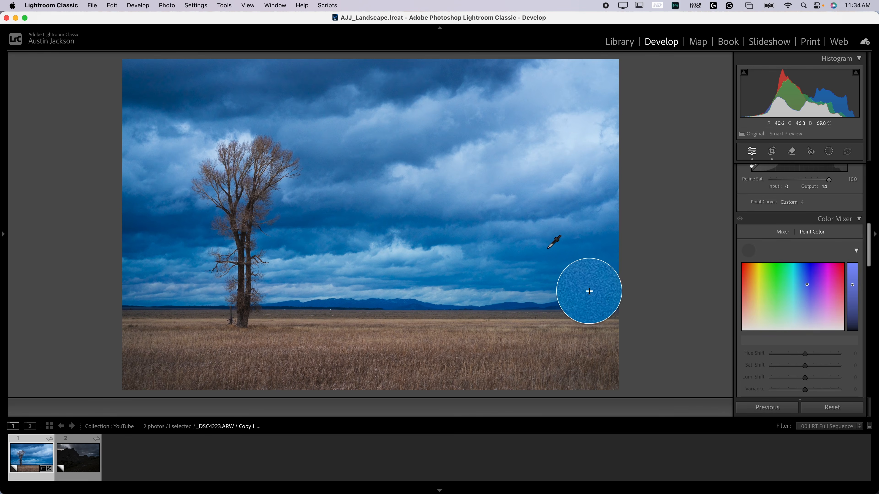
click(551, 250)
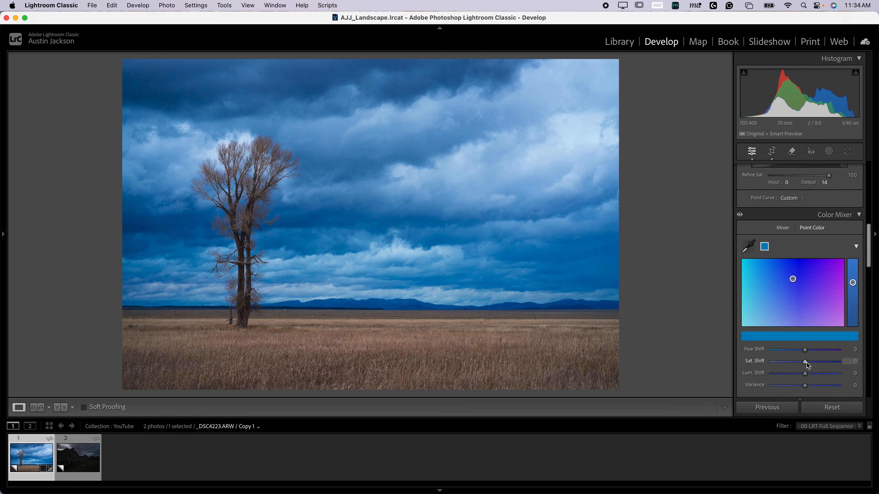
drag(807, 365, 798, 366)
scroll(799, 360, down, 3)
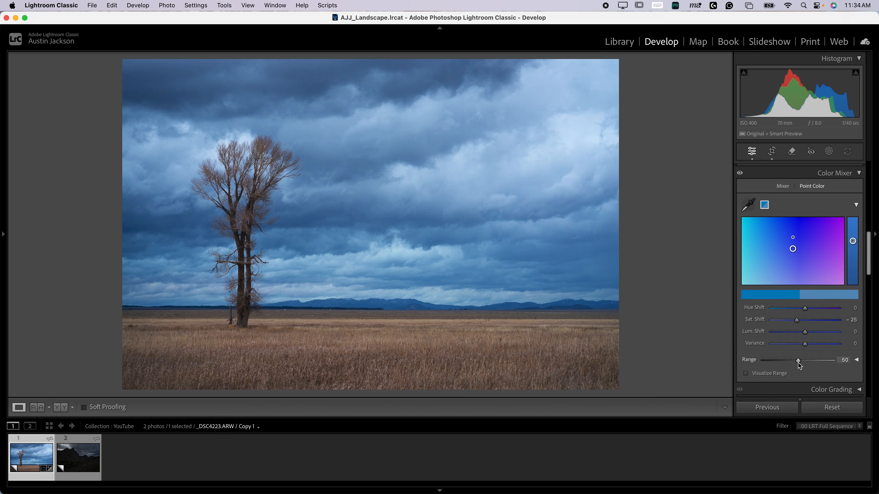
mouse_move(807, 347)
mouse_down()
mouse_move(848, 347)
mouse_move(754, 347)
mouse_move(804, 342)
mouse_move(794, 322)
mouse_move(798, 345)
mouse_up()
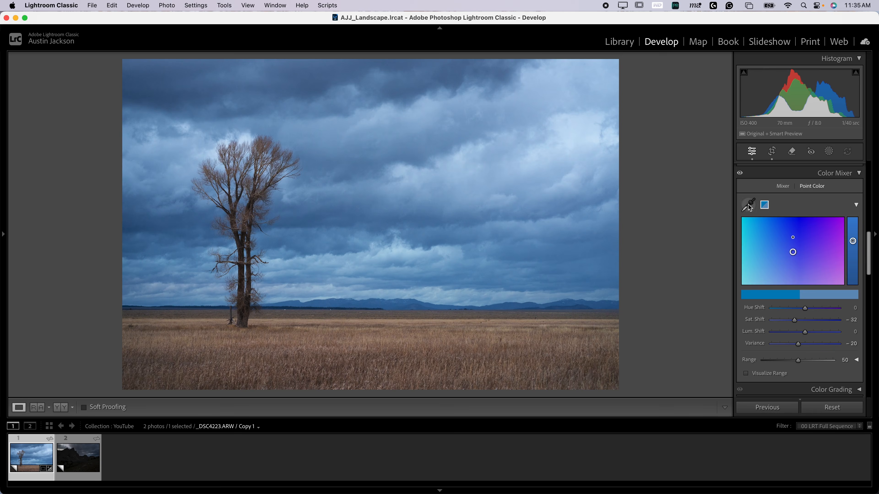
click(739, 174)
click(739, 174)
click(739, 174)
click(739, 174)
Step: Sample the brown grass as a second Point Color and set its Sat. Shift to 30
click(749, 204)
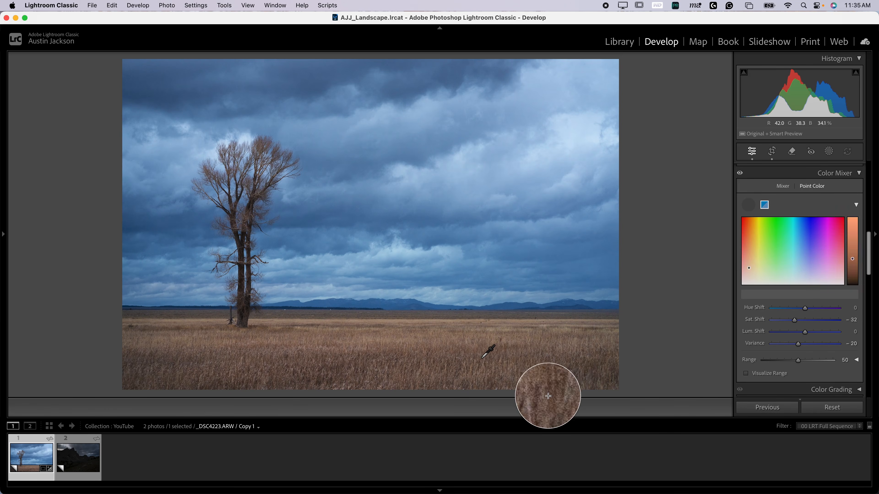
click(474, 350)
mouse_move(811, 320)
mouse_down()
mouse_move(824, 322)
mouse_move(816, 323)
mouse_up()
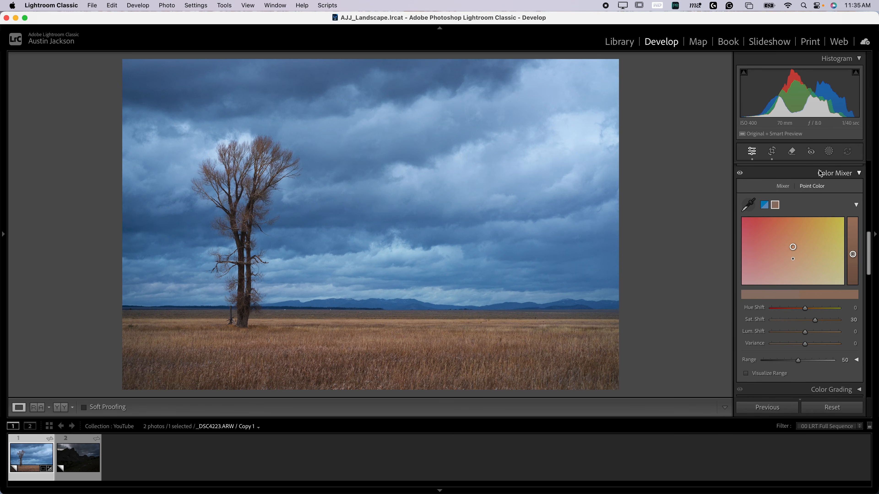
Step: Try an automatic Sky mask on the photo and undo it
scroll(828, 158, up, 15)
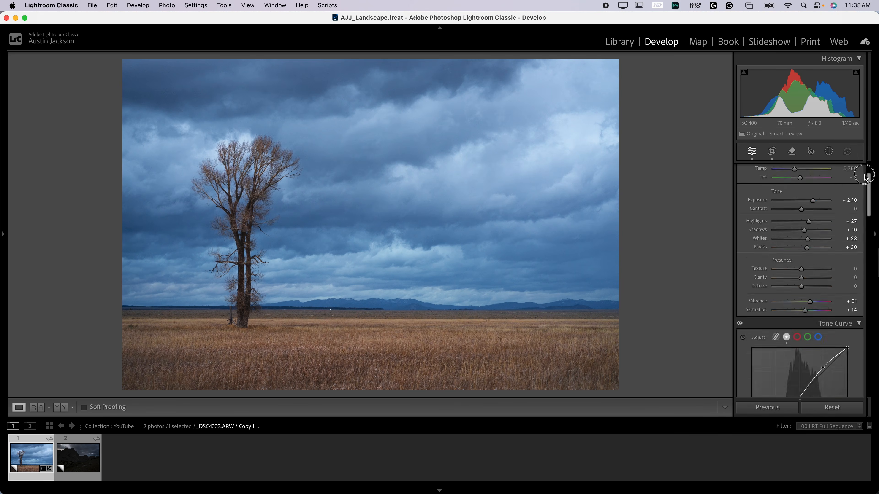
click(828, 153)
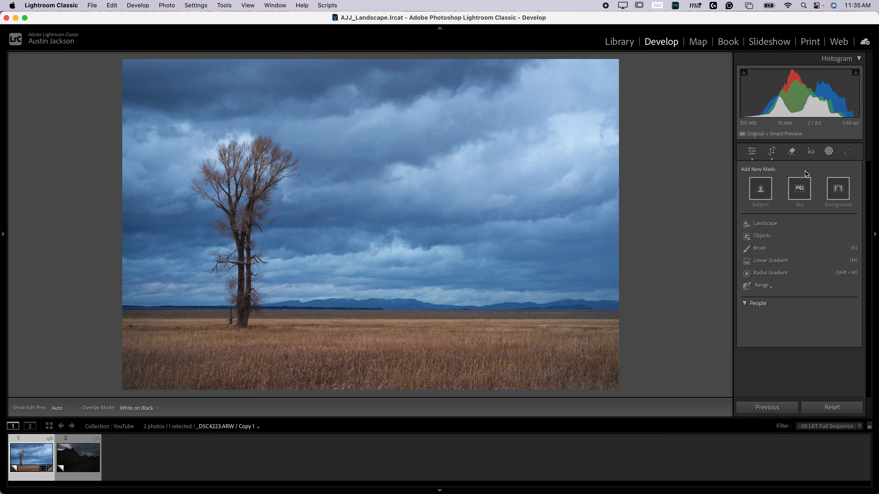
click(805, 198)
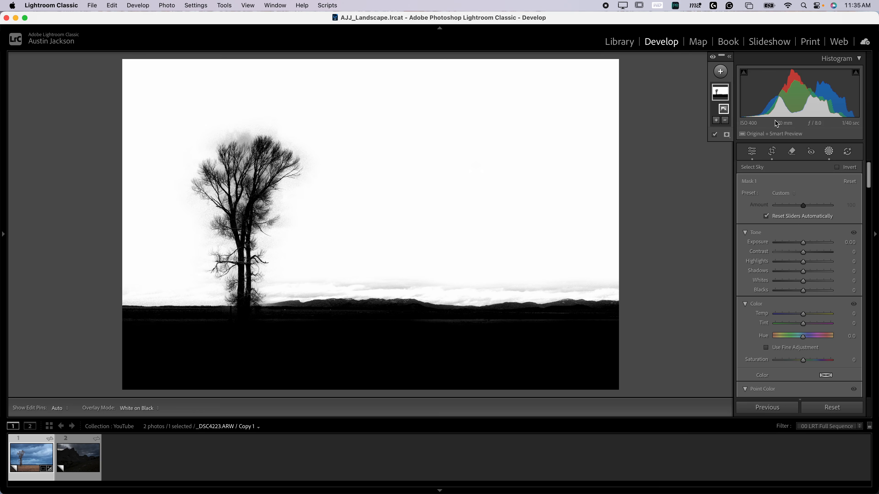
key(super+z)
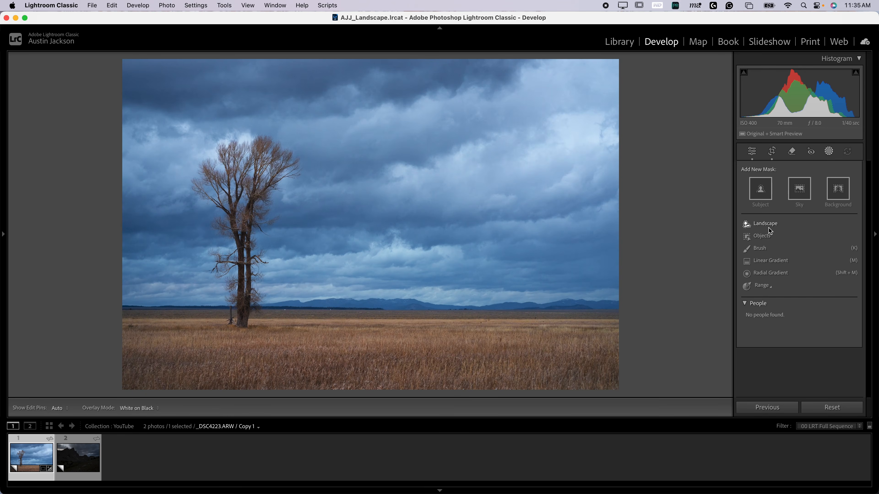
Step: Create one Landscape mask from Mountains, Vegetation and Natural Ground, checking its edges around the tree
click(769, 225)
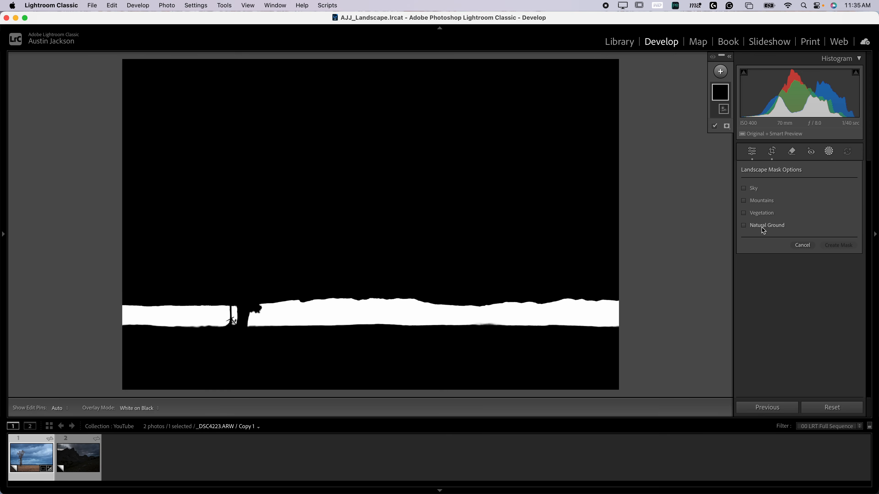
click(761, 227)
click(761, 216)
click(758, 203)
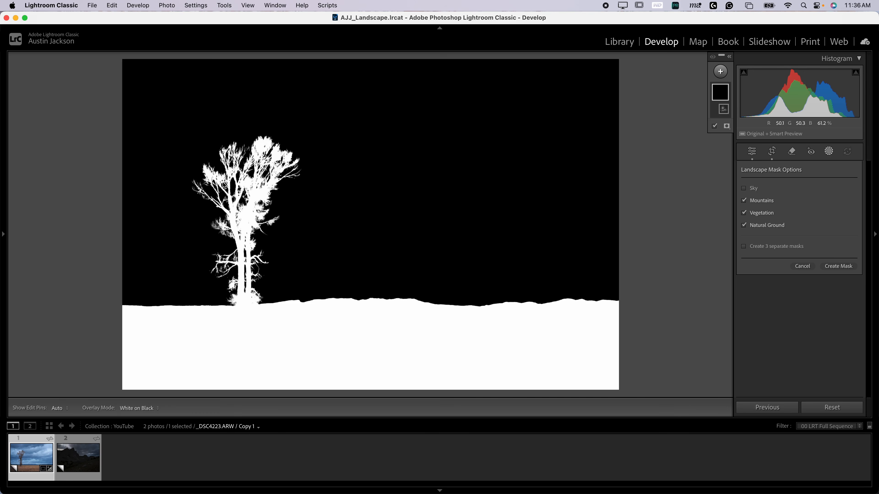
click(221, 191)
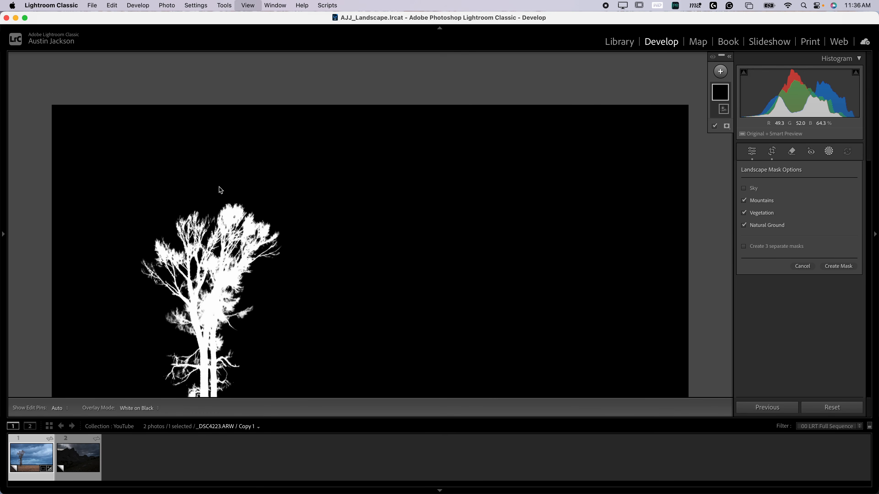
drag(246, 243, 448, 189)
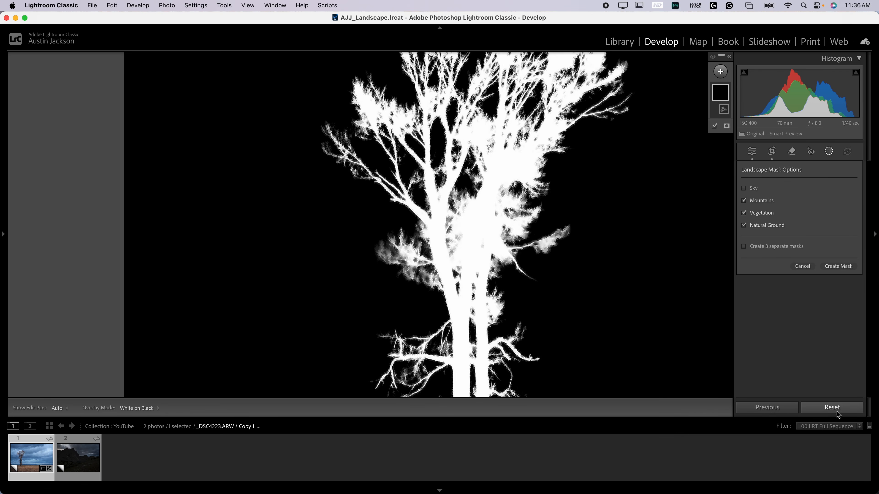
click(835, 266)
click(647, 270)
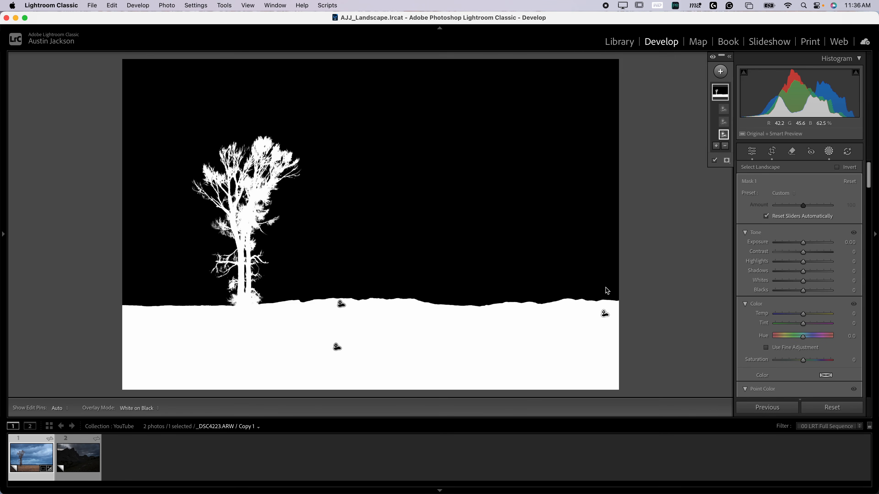
Step: Expand the mask list and invert the landscape mask to target only the sky
scroll(775, 289, down, 5)
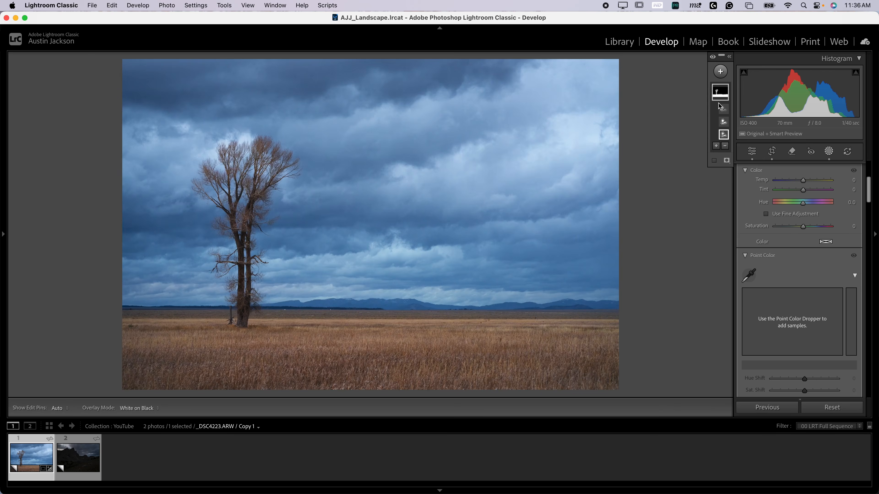
click(729, 56)
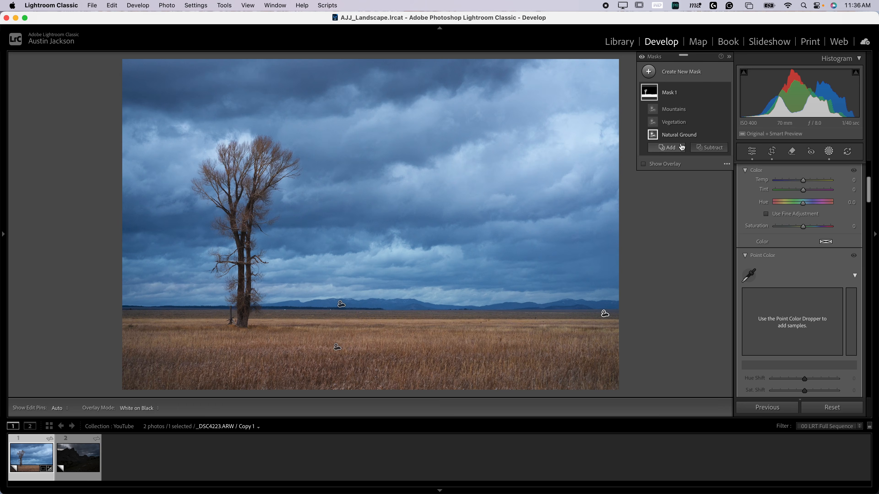
mouse_move(648, 95)
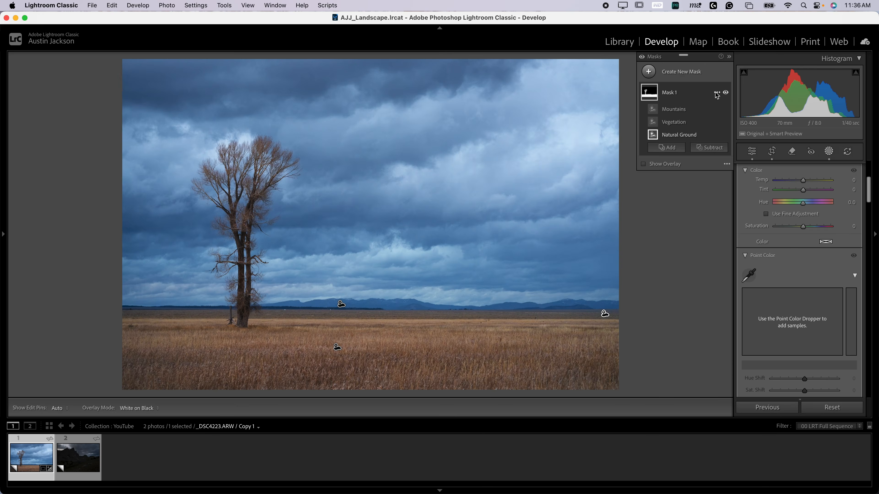
click(717, 96)
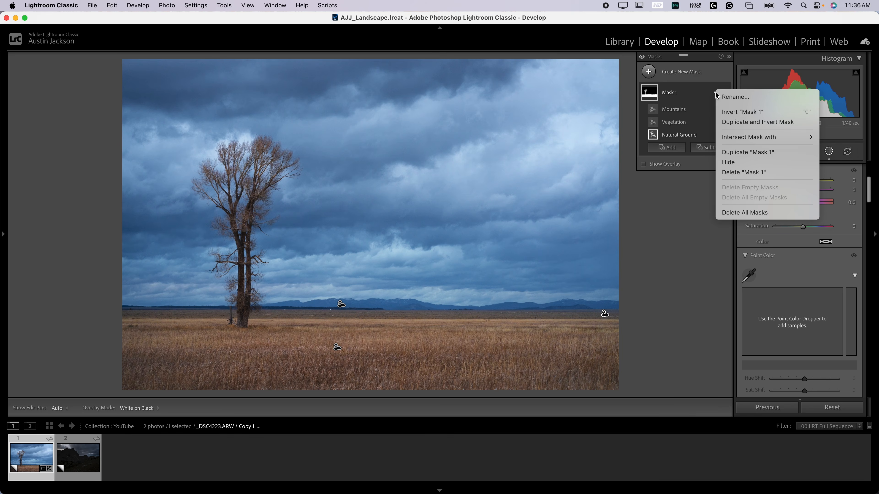
click(733, 115)
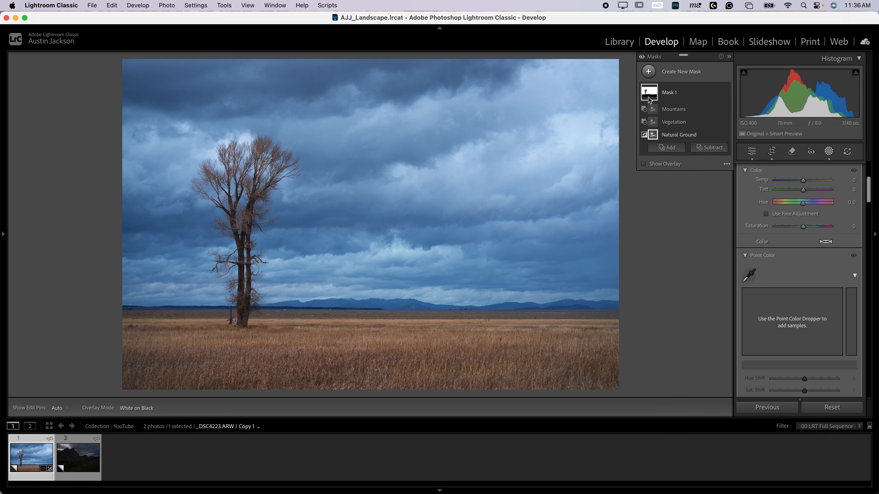
Step: Try darkening the masked sky strongly with a curve point at input 120, output 27, inspect the tree edges, and undo it
click(661, 109)
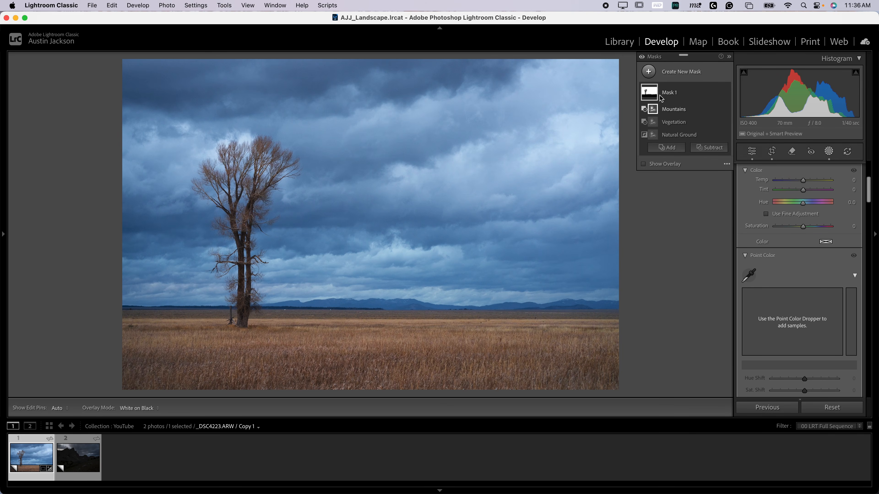
scroll(816, 262, down, 5)
scroll(817, 263, down, 5)
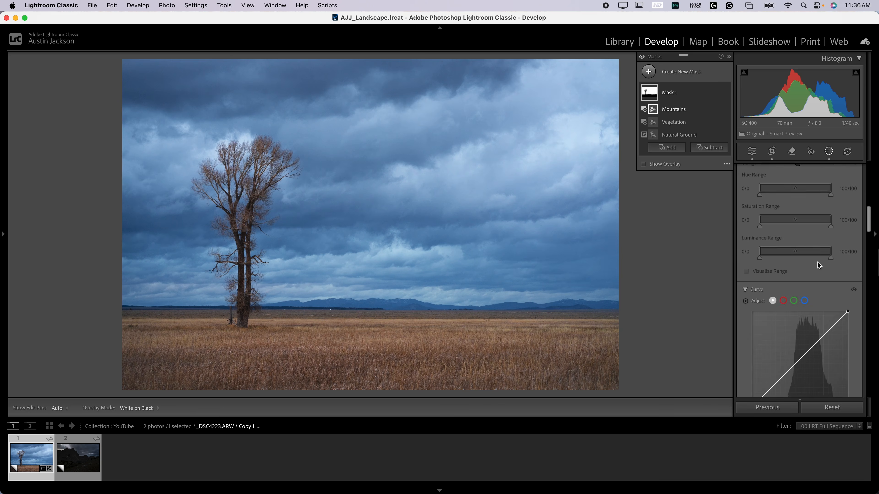
drag(777, 332, 796, 346)
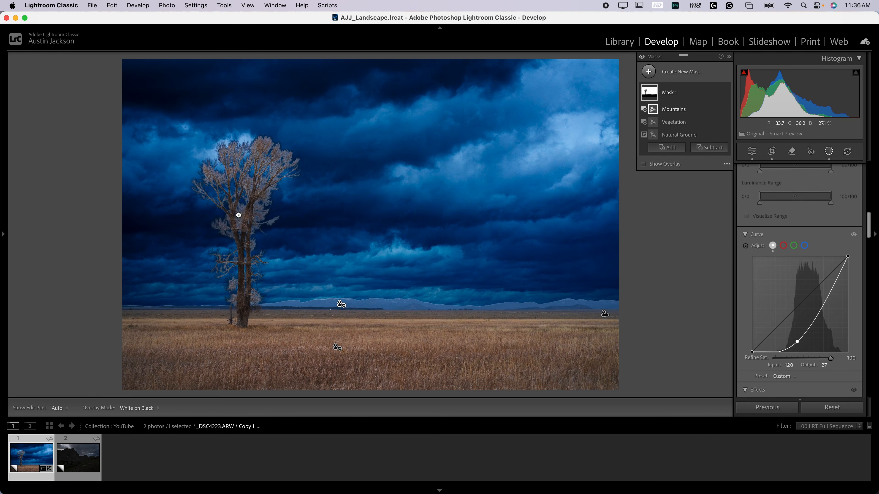
click(238, 215)
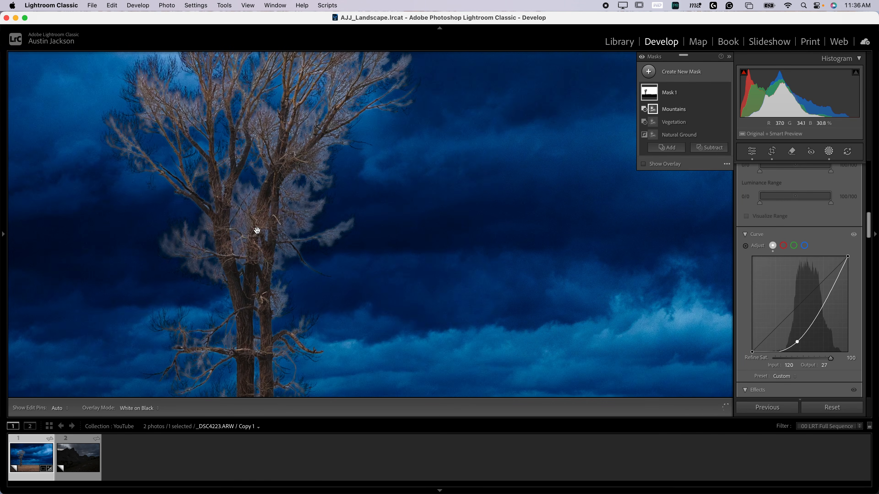
key(super+z)
click(596, 254)
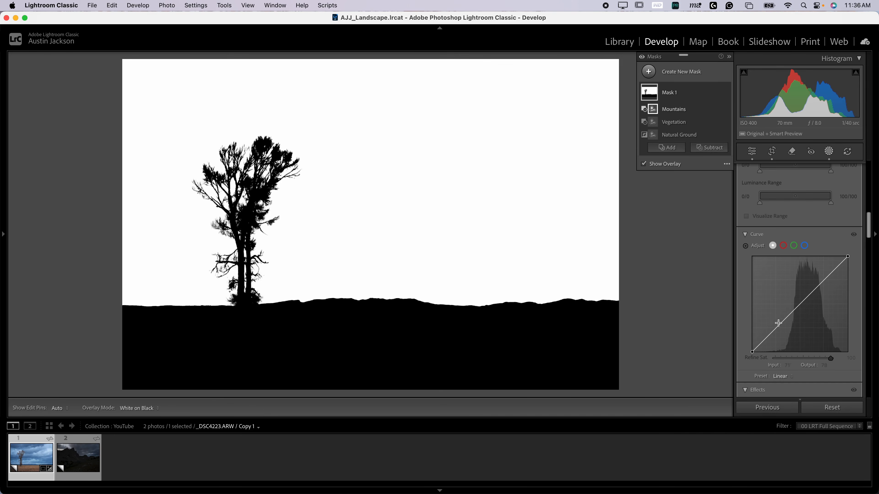
Step: Shape a moderate S-curve in the sky mask's curve, lowering the shadows and lifting the highlights slightly
drag(777, 328, 781, 339)
drag(823, 285, 821, 282)
drag(779, 334, 779, 339)
Step: Set the sky mask's Temp to 13, Tint to 9 and Saturation to -32
scroll(769, 316, up, 10)
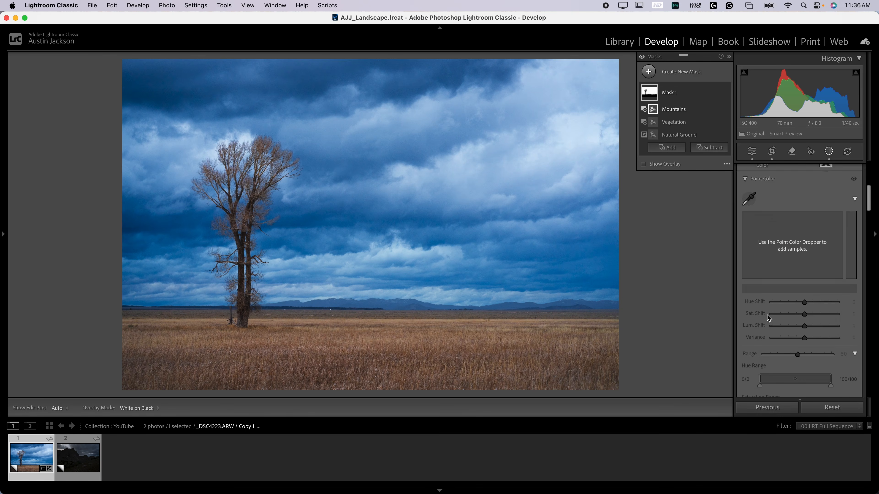
scroll(767, 315, up, 4)
drag(803, 341, 795, 341)
mouse_move(804, 296)
mouse_down()
mouse_move(823, 299)
mouse_move(804, 296)
mouse_move(806, 306)
mouse_up()
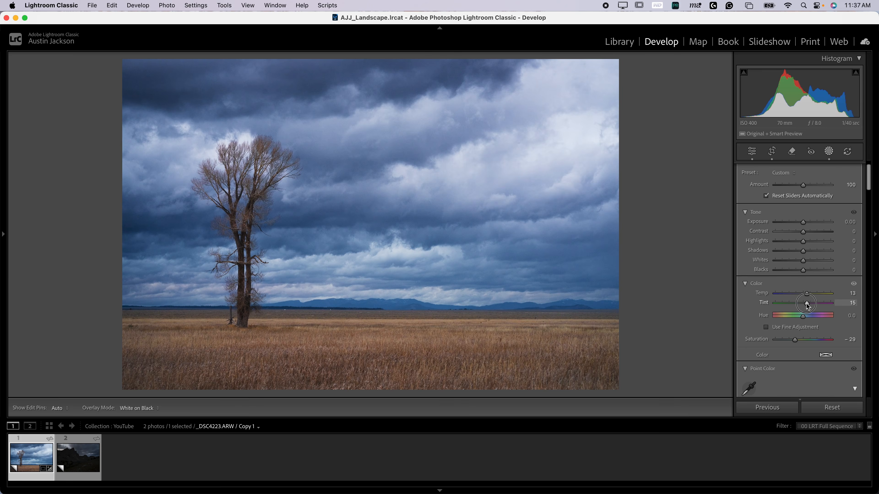
drag(795, 340, 794, 341)
drag(807, 305, 804, 304)
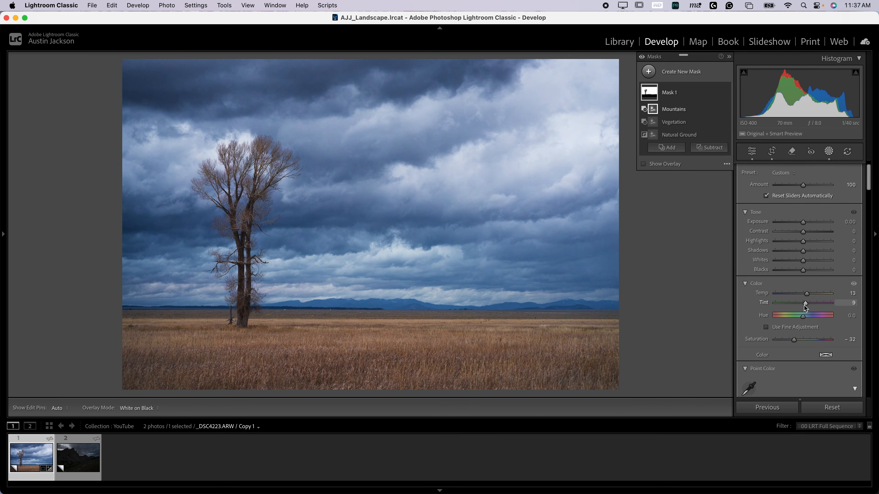
Step: Raise the sky mask's Shadows to 84 and lower its Highlights to -80
scroll(806, 315, down, 6)
scroll(806, 327, down, 3)
drag(778, 341, 779, 342)
scroll(774, 340, up, 10)
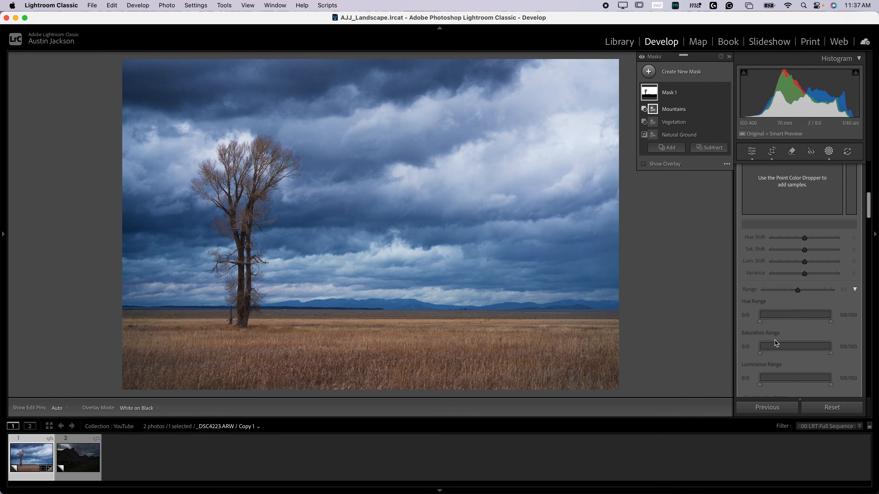
drag(804, 275, 828, 274)
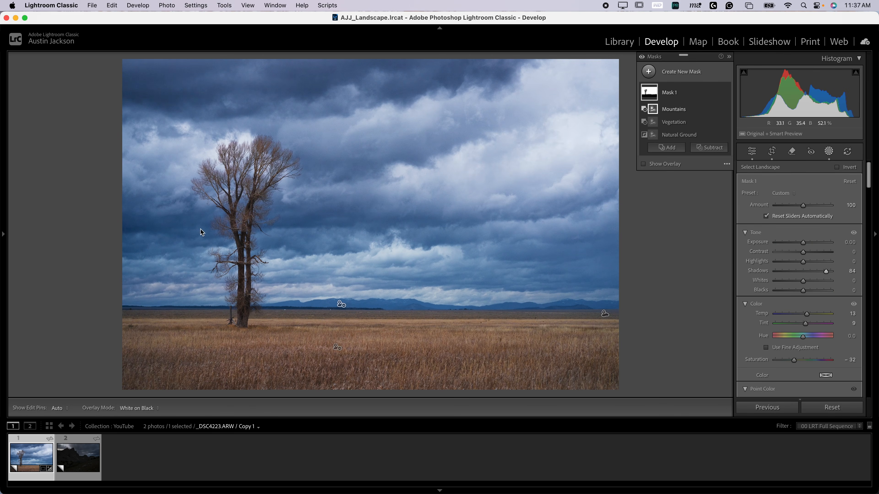
drag(803, 261, 782, 264)
Step: Move the sky mask's lower curve point to input 76, output 38, and set the mask's Saturation to -43
scroll(780, 286, down, 5)
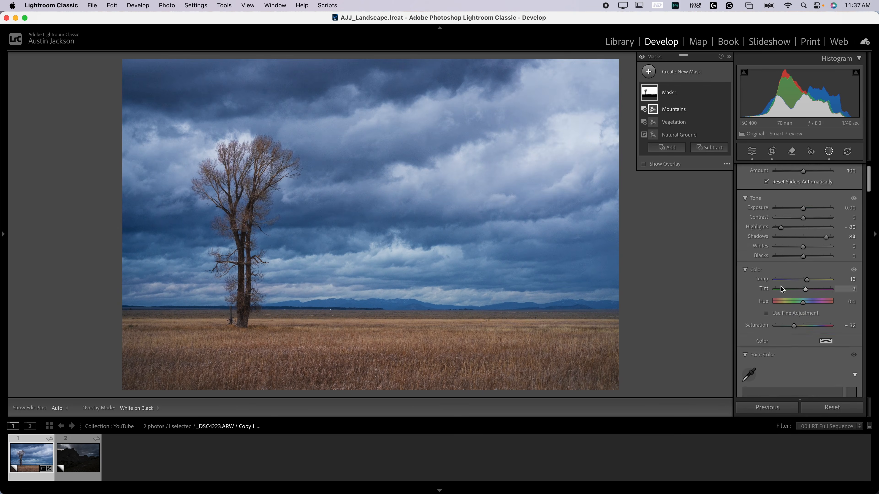
scroll(783, 287, down, 7)
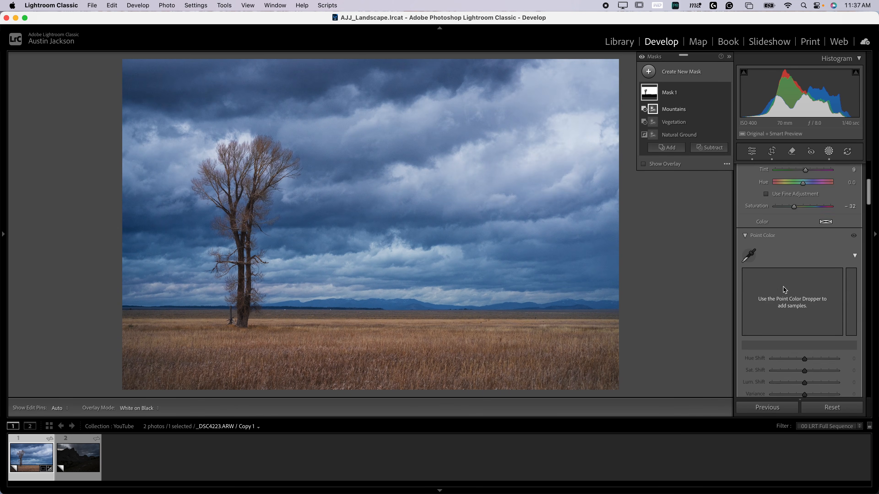
drag(780, 359, 782, 361)
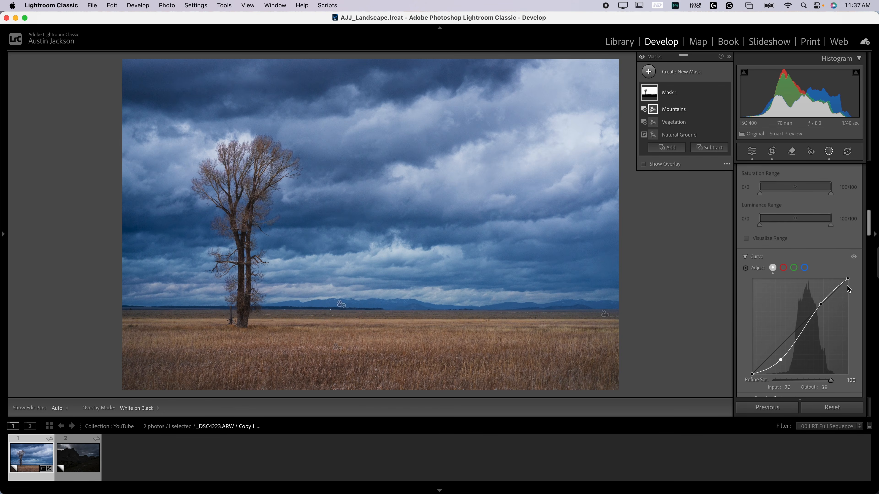
scroll(822, 296, up, 10)
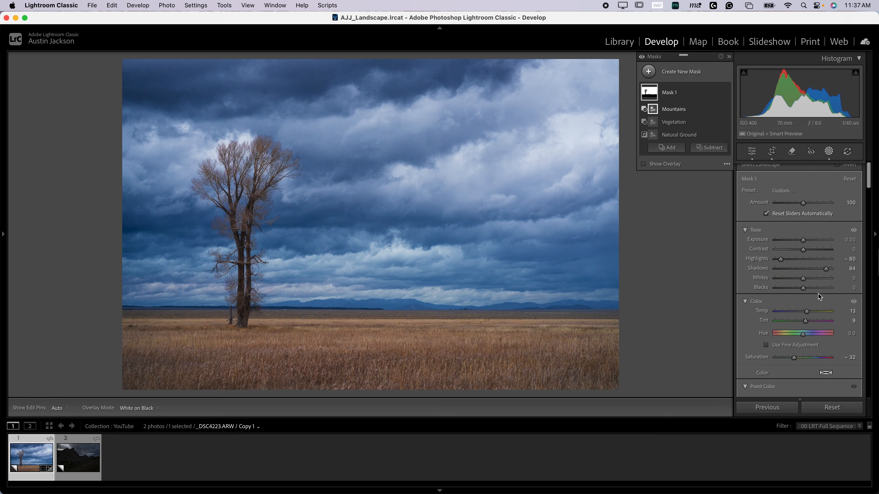
drag(794, 358, 792, 361)
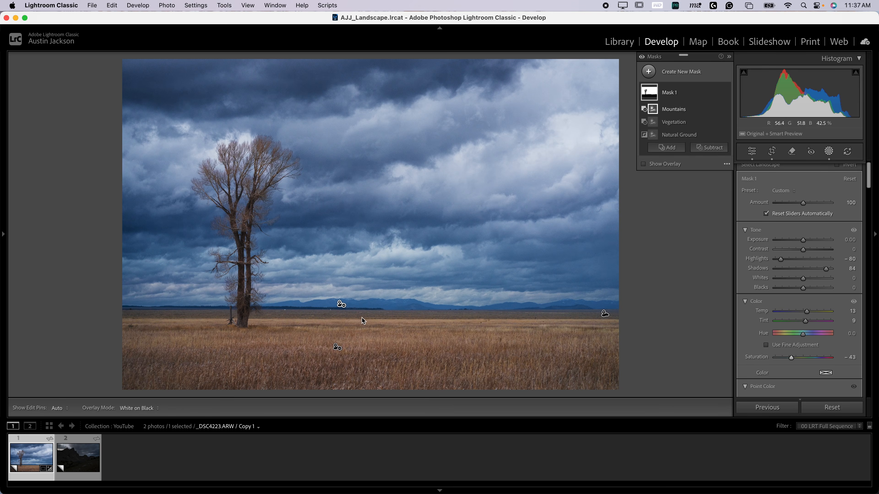
Step: Switch all masks off and on repeatedly to compare the photo with and without the sky adjustments
click(642, 57)
click(642, 57)
click(642, 57)
click(642, 58)
click(642, 57)
click(642, 58)
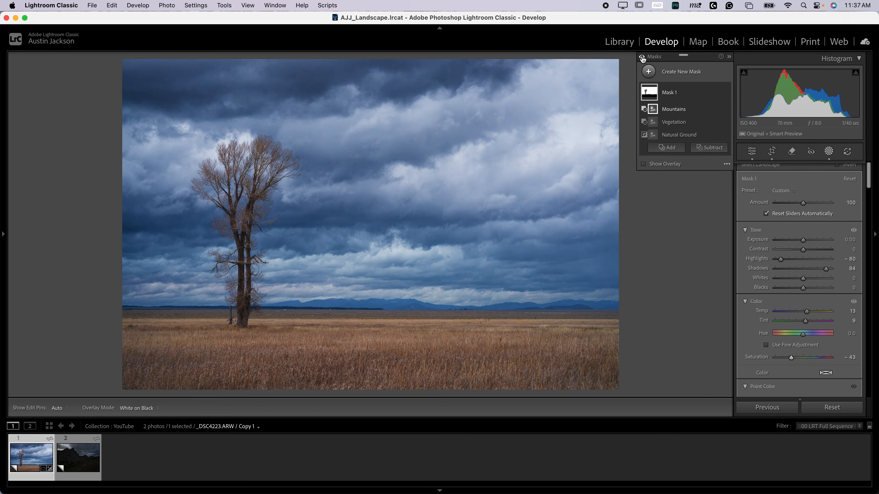
Step: Compare the edited photo with its original Before version several times
key(backslash)
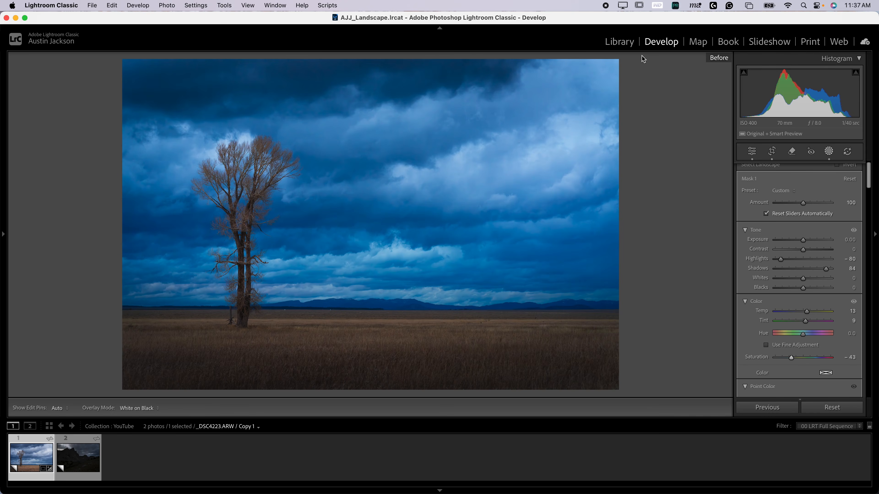
key(backslash)
key(backslash)
key(backslash)
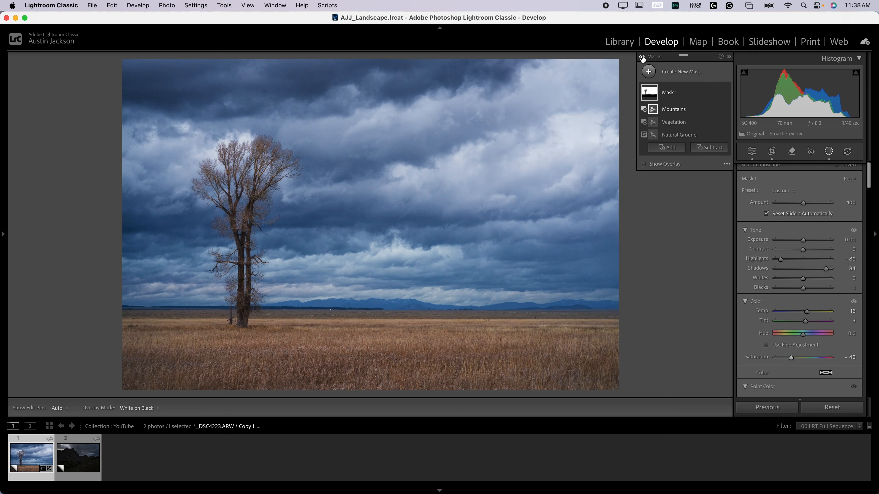
key(backslash)
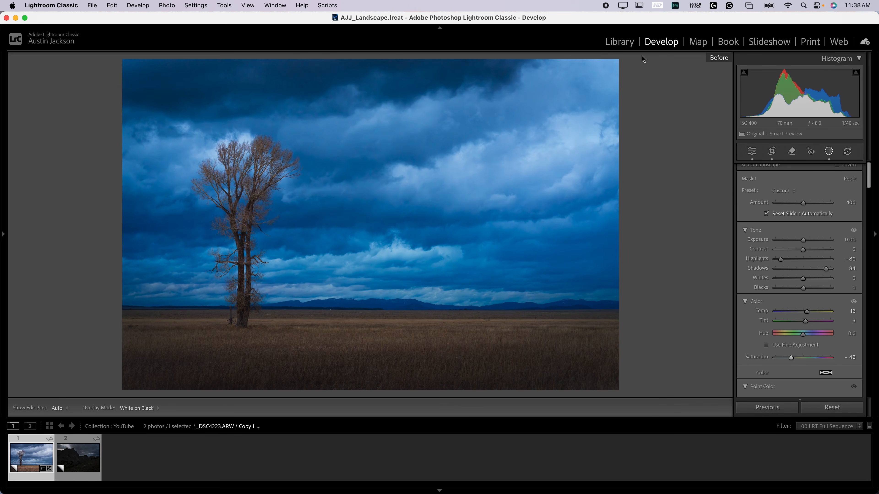
key(backslash)
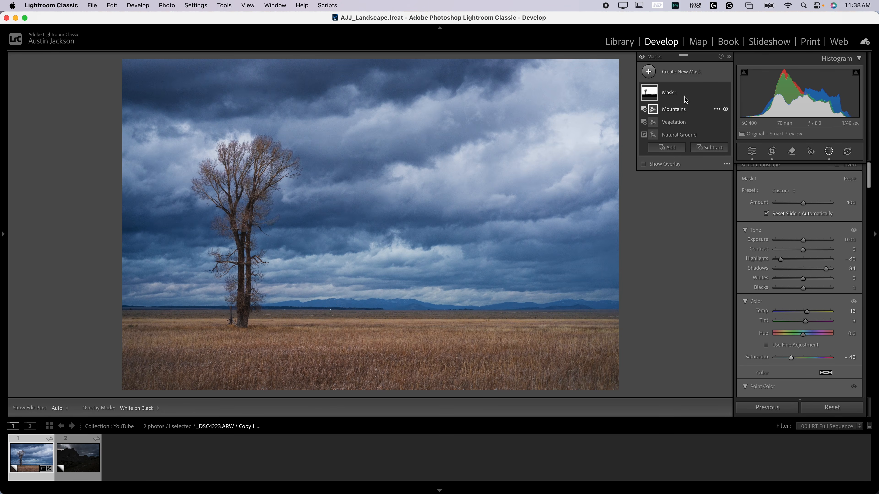
Step: Create a new mask with a large radial gradient centred on the photo and invert it to target the edges
click(687, 74)
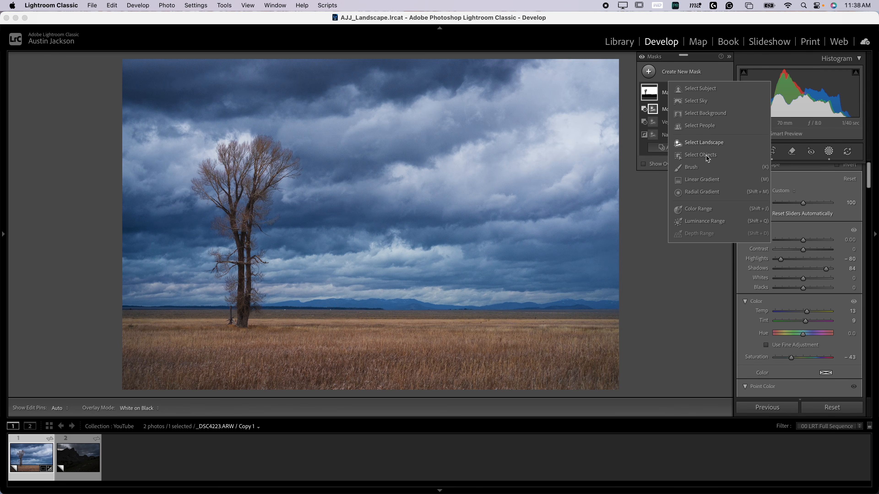
click(708, 193)
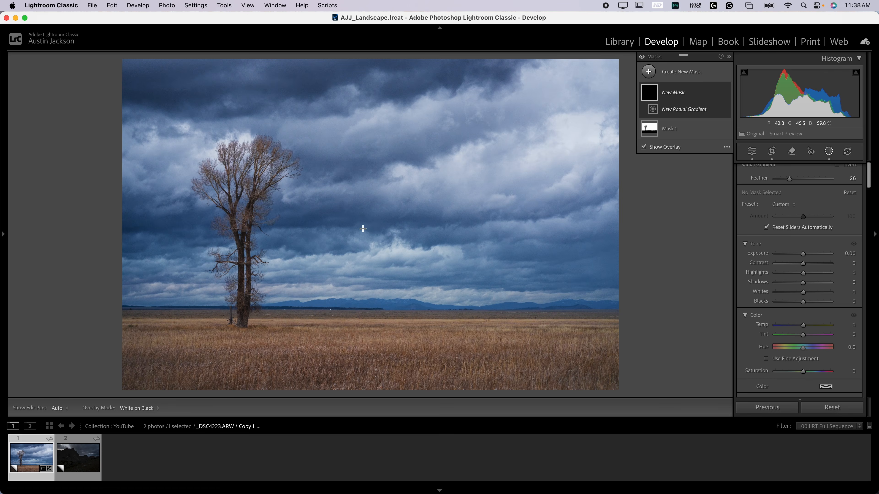
drag(365, 223, 670, 49)
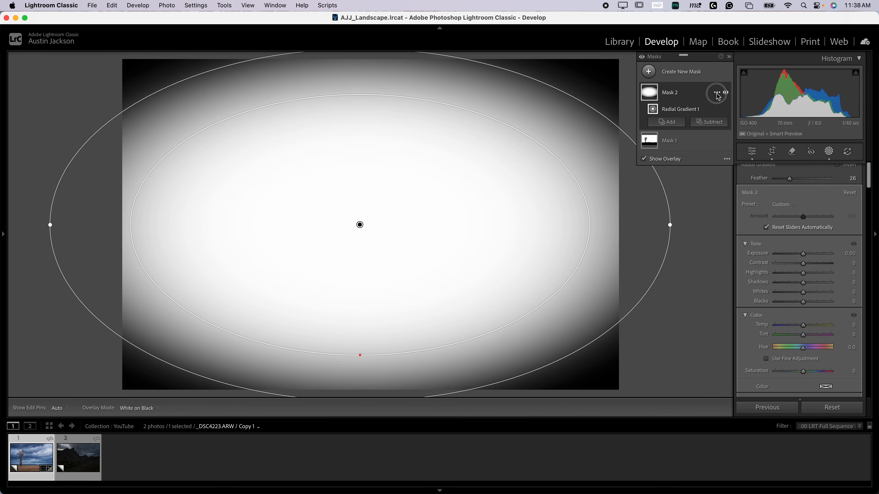
click(716, 92)
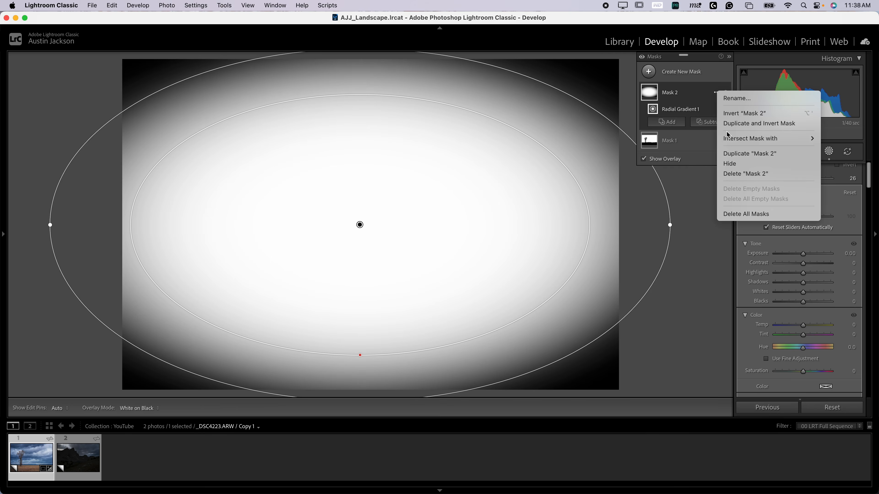
click(752, 116)
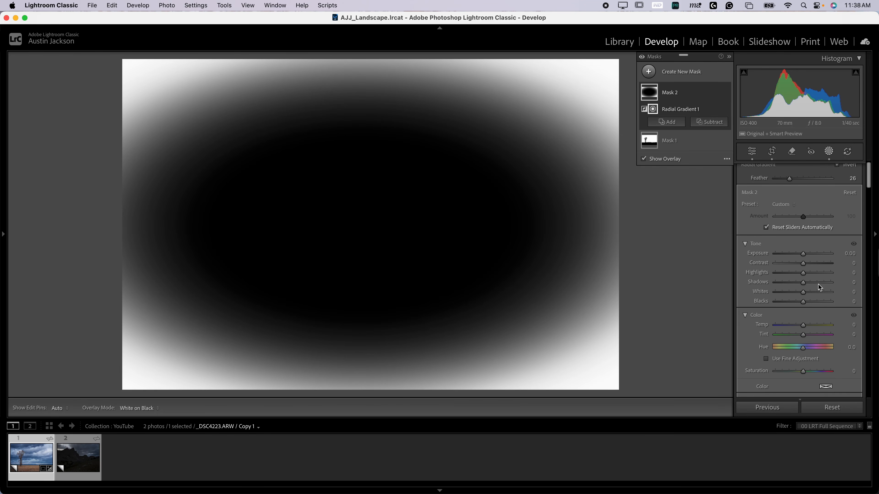
Step: Centre and widen the inverted radial gradient around the frame, set its Exposure to -1.22, and reset Shadows to 0
drag(804, 256, 797, 255)
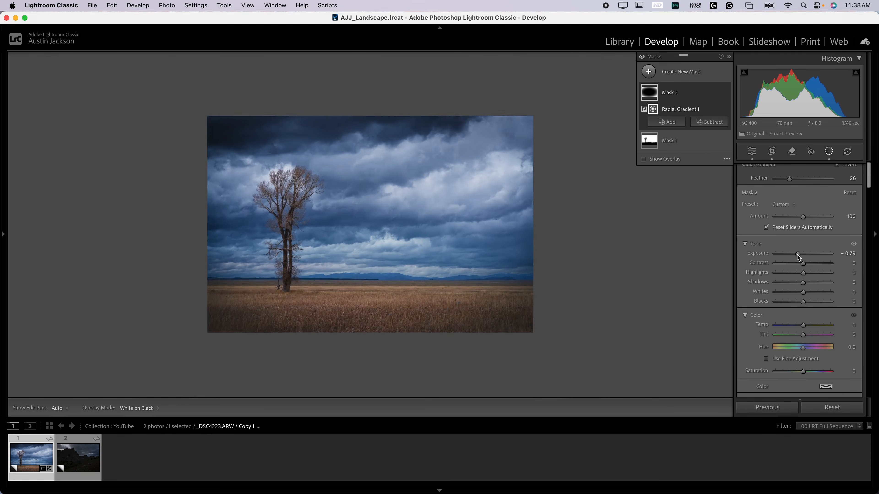
drag(365, 225, 371, 225)
drag(206, 223, 186, 216)
mouse_move(371, 224)
mouse_down()
mouse_move(383, 204)
mouse_move(370, 220)
mouse_up()
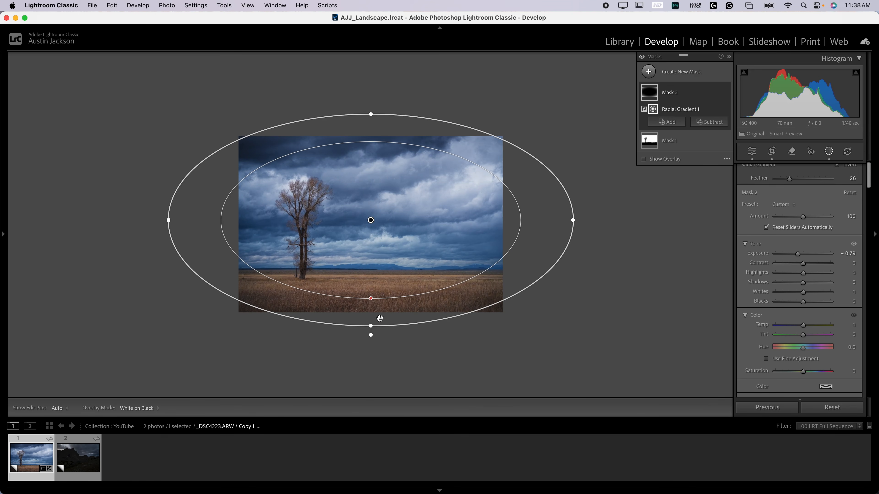
drag(797, 255, 804, 286)
double_click(802, 283)
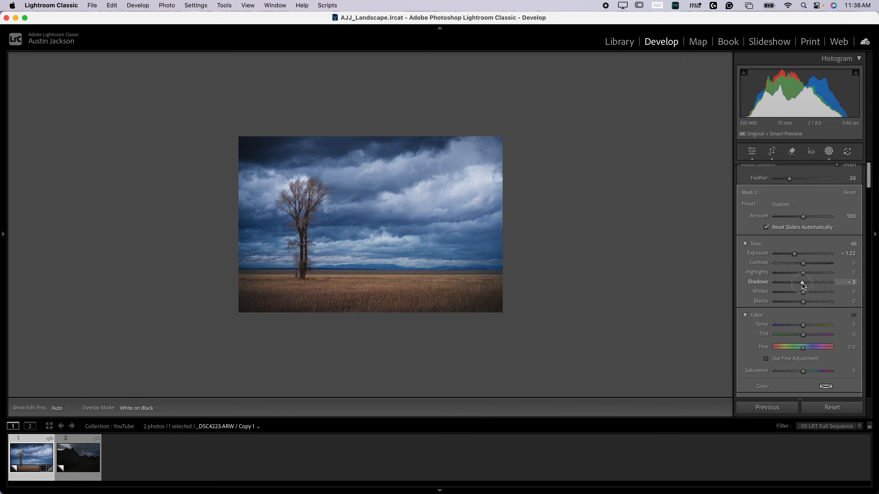
Step: Try subtracting brush strokes along the photo's top edge from the radial vignette mask, and undo it
click(667, 122)
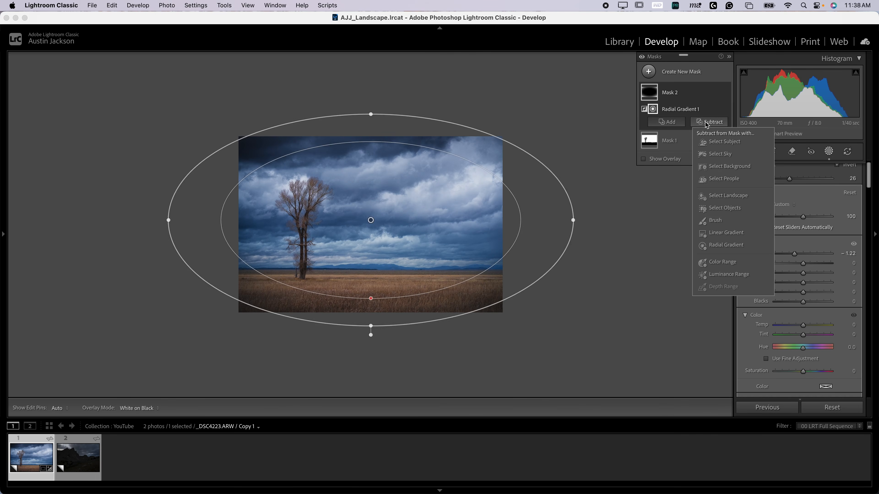
click(716, 195)
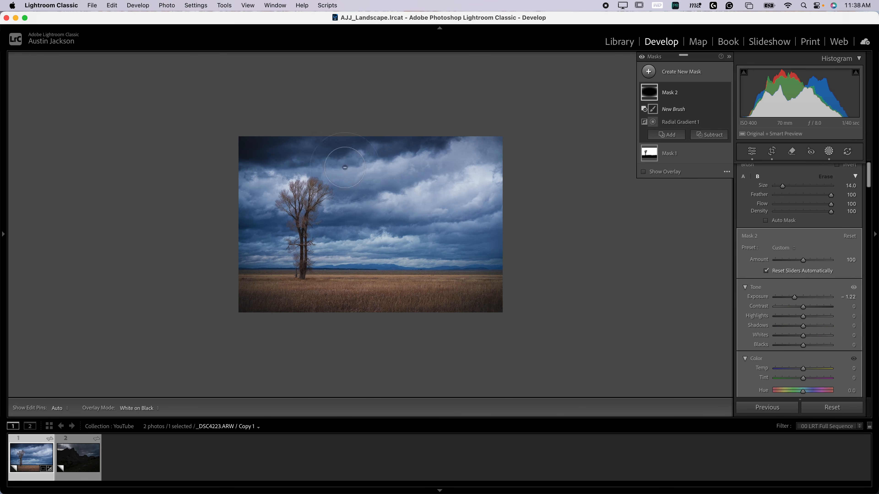
key(h)
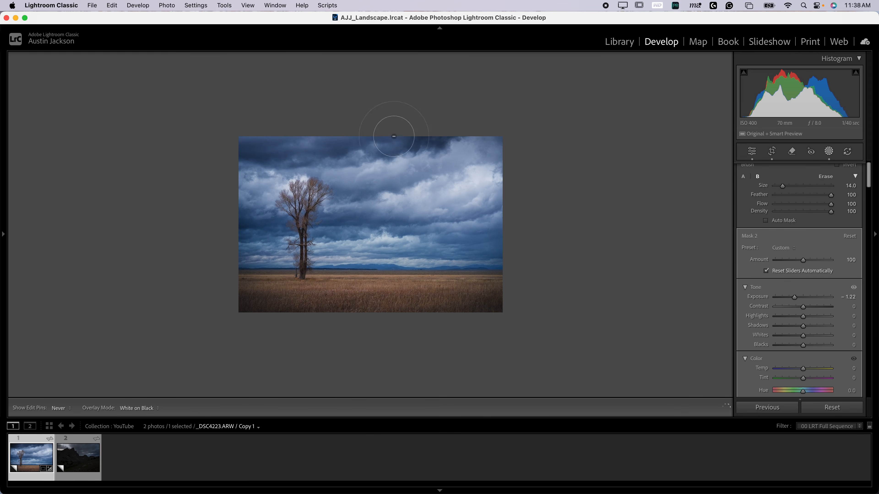
key(h)
key(super+z)
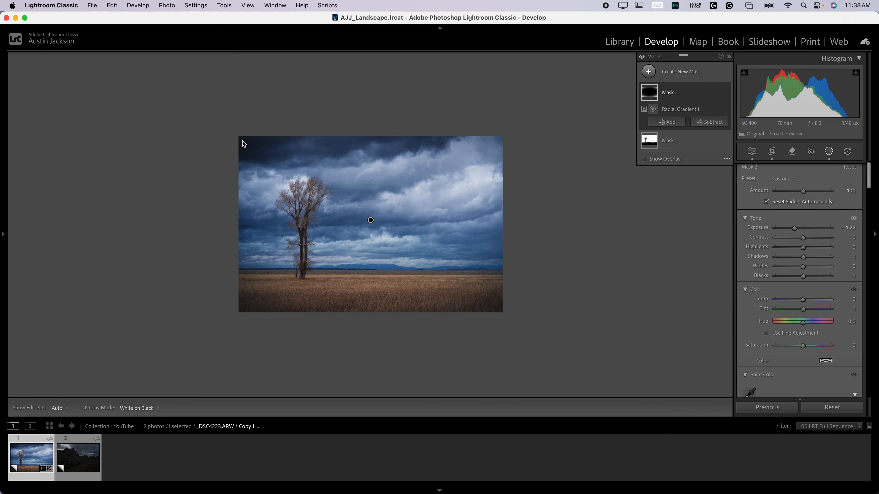
Step: Subtract brush strokes along the photo's top edge from the radial vignette mask, using size 14 and flow 100
click(709, 121)
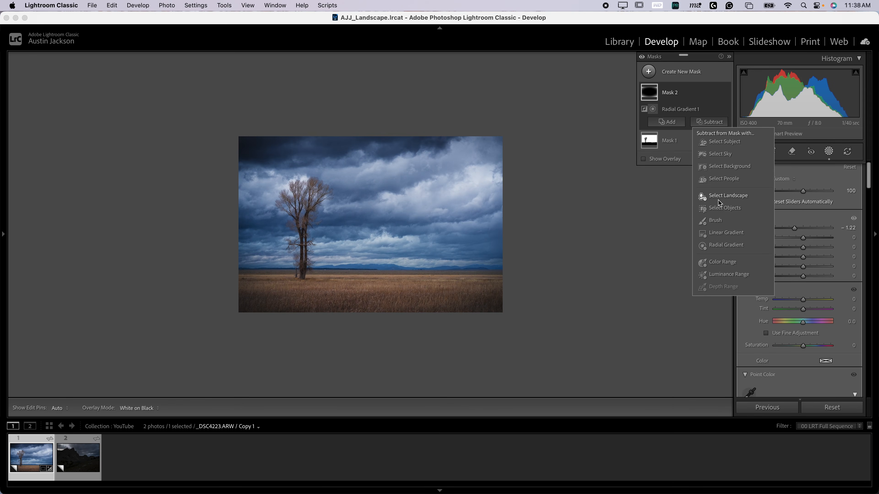
click(711, 220)
key(h)
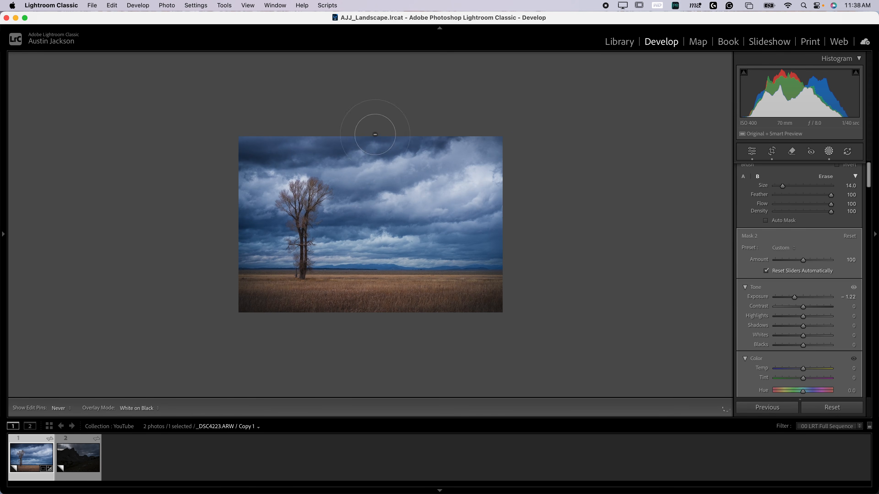
key(h)
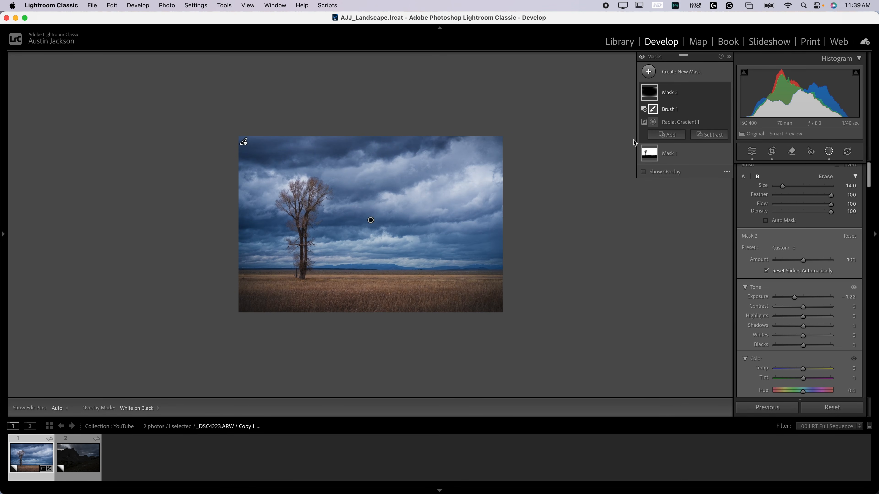
Step: Add a linear gradient to the vignette mask, fading upward from below the photo to just above the horizon
click(666, 135)
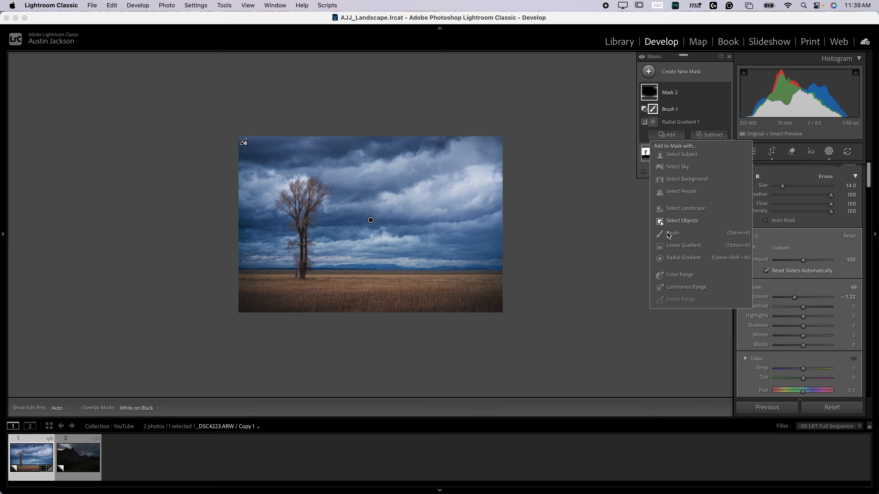
click(673, 257)
drag(367, 360, 367, 259)
drag(368, 308, 367, 297)
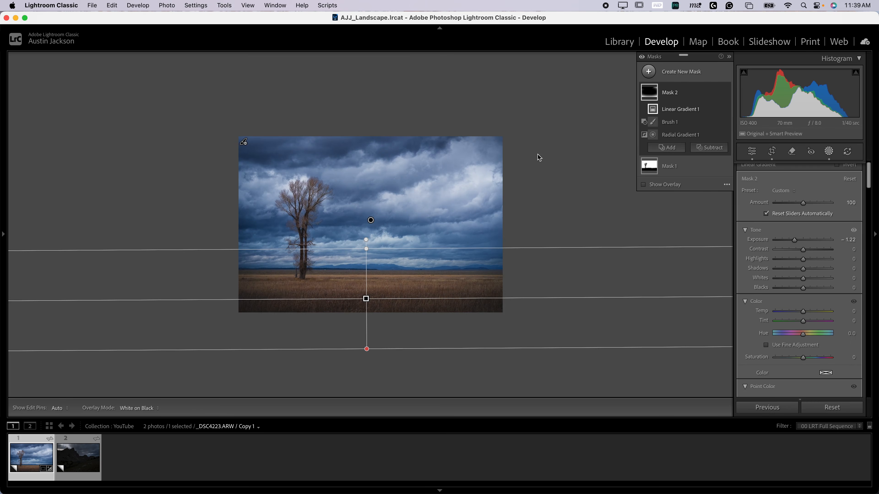
Step: Add a brush to the vignette mask with Flow 21 and paint darkening beside the photo's right edge
click(667, 147)
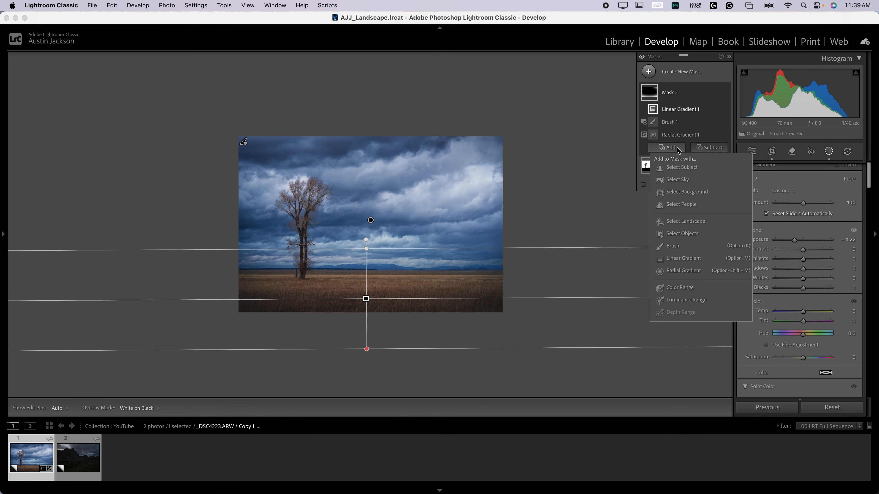
click(673, 244)
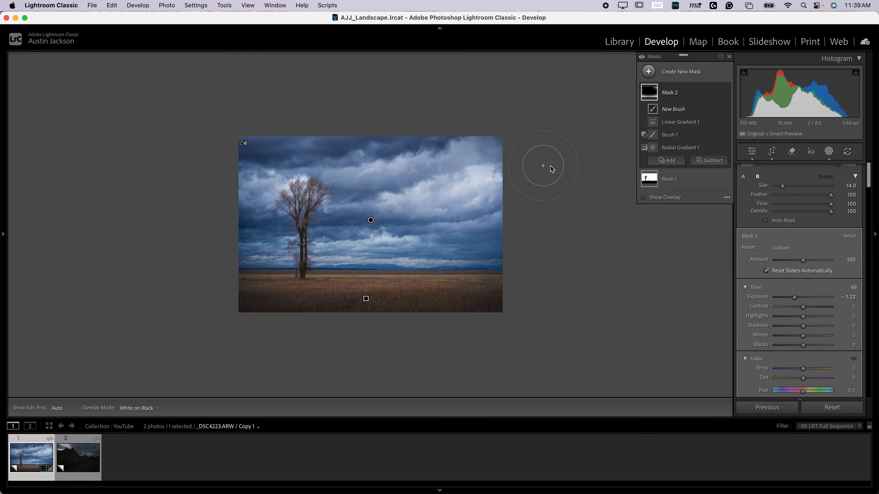
drag(830, 204, 787, 205)
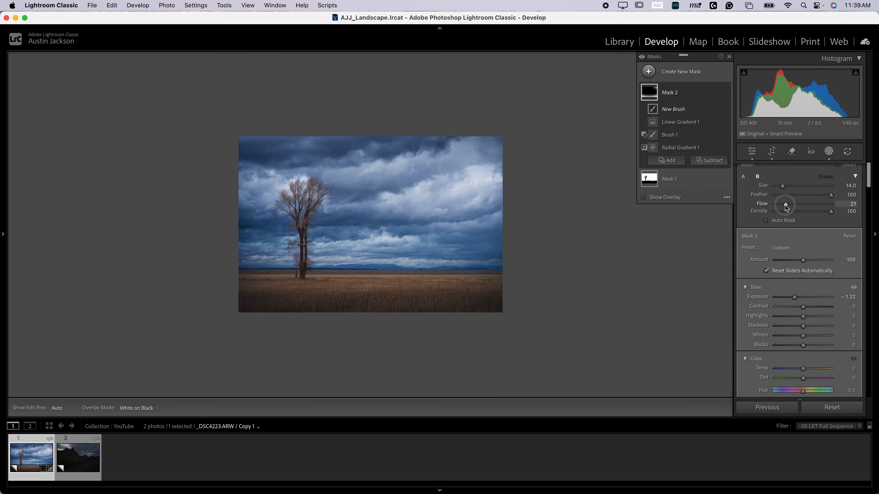
mouse_move(543, 190)
mouse_down()
mouse_move(515, 167)
mouse_move(400, 121)
mouse_move(505, 181)
mouse_move(541, 215)
mouse_up()
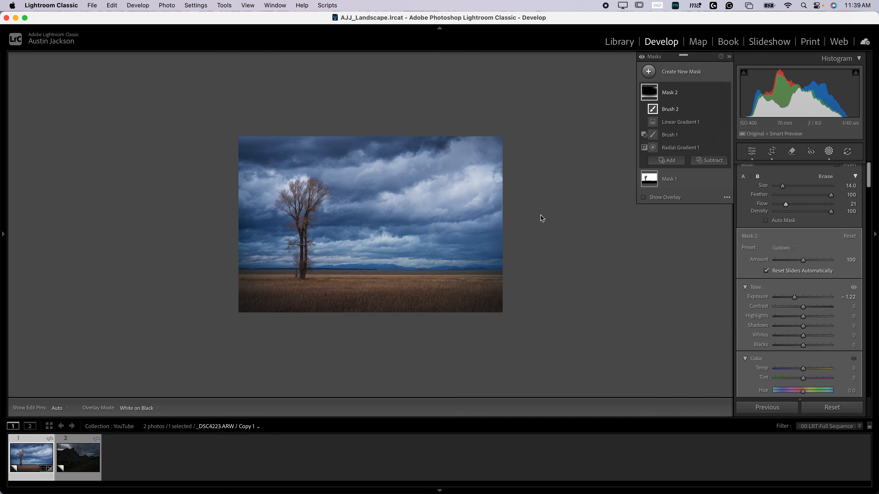
Step: Hide and show the edit pins repeatedly to examine the darkened edges of the photo
key(h)
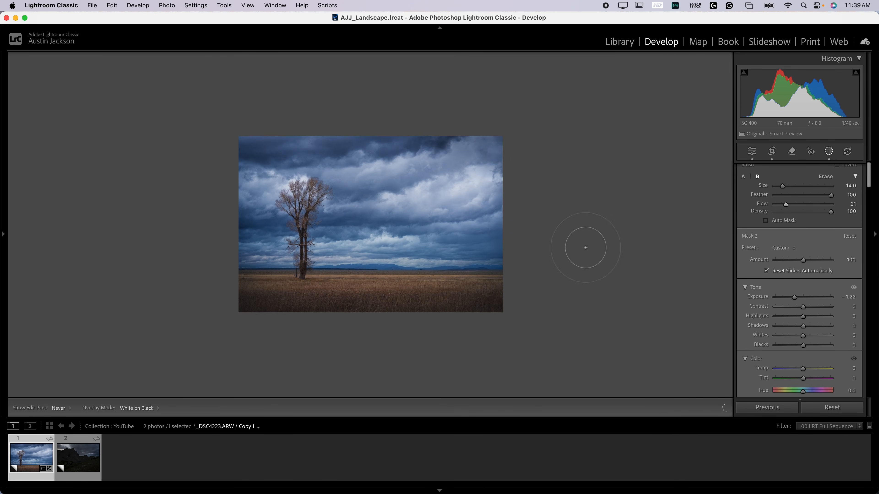
key(h)
key(h)
key(h)
key(h)
key(h)
key(h)
key(h)
key(h)
key(h)
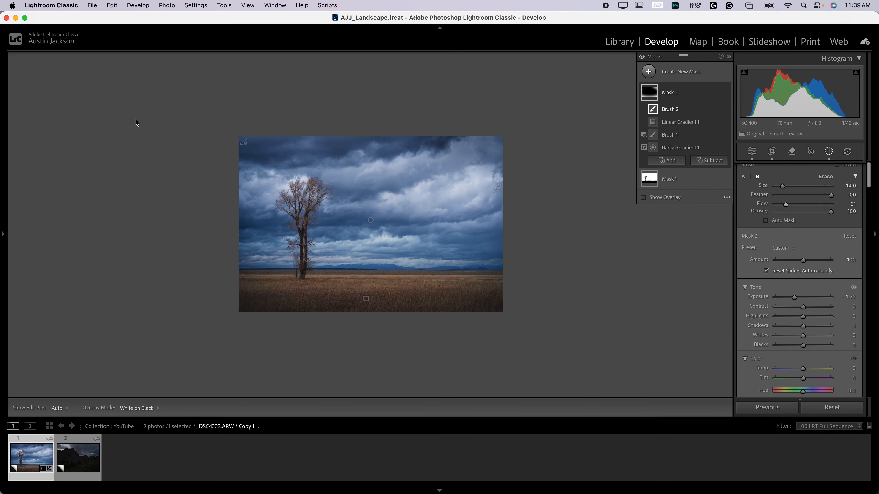
Step: Close masking and compare the edited lone-tree photo with its unedited version
key(shift+w)
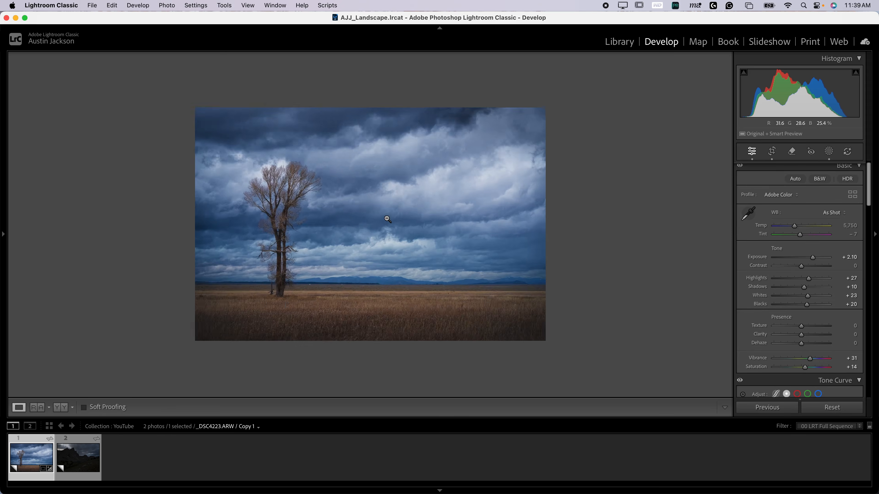
click(387, 219)
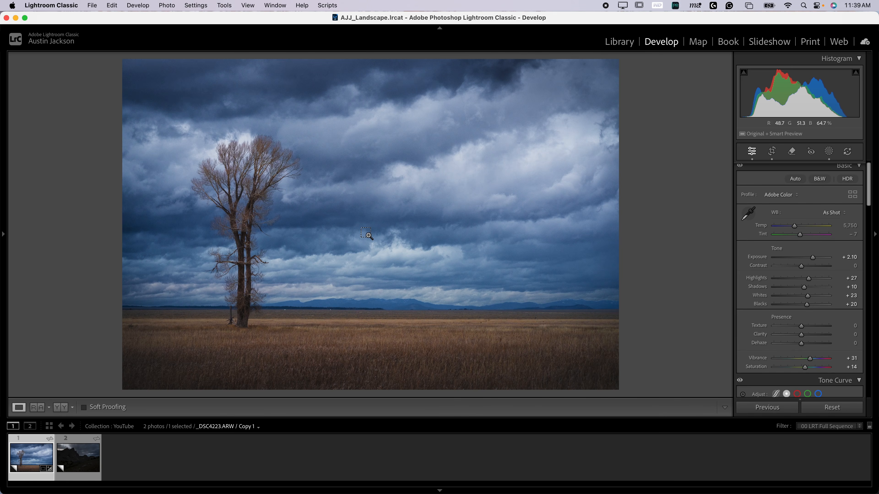
key(super+shift+r)
key(super+z)
Step: Open the dark mountain photo and set Exposure +1.75, Highlights −64, Shadows +30, Whites +28 and Blacks +35
click(80, 462)
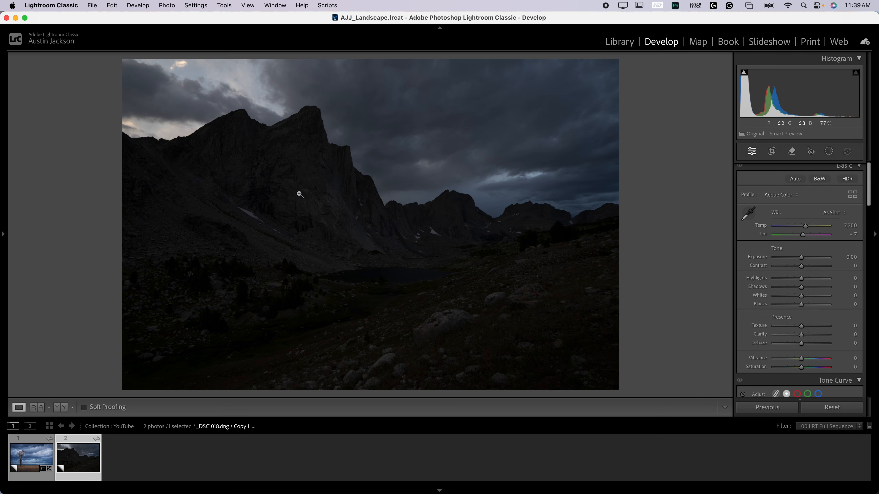
drag(801, 258, 811, 258)
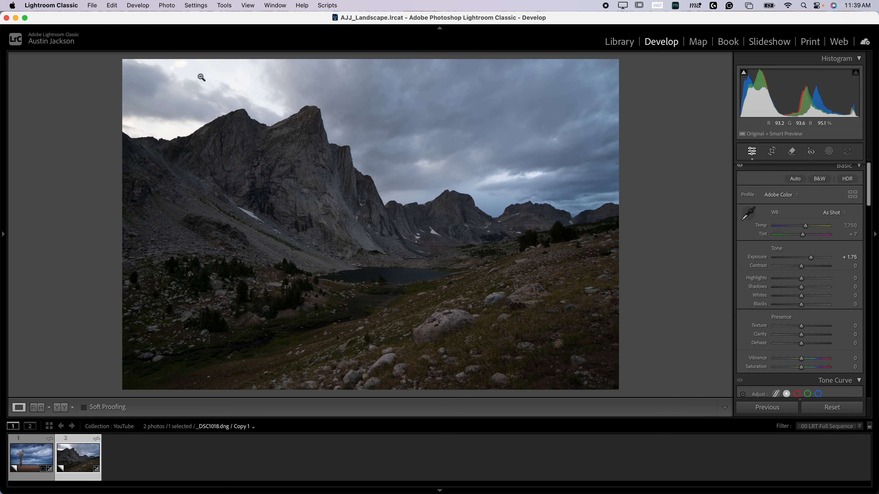
drag(794, 282, 777, 279)
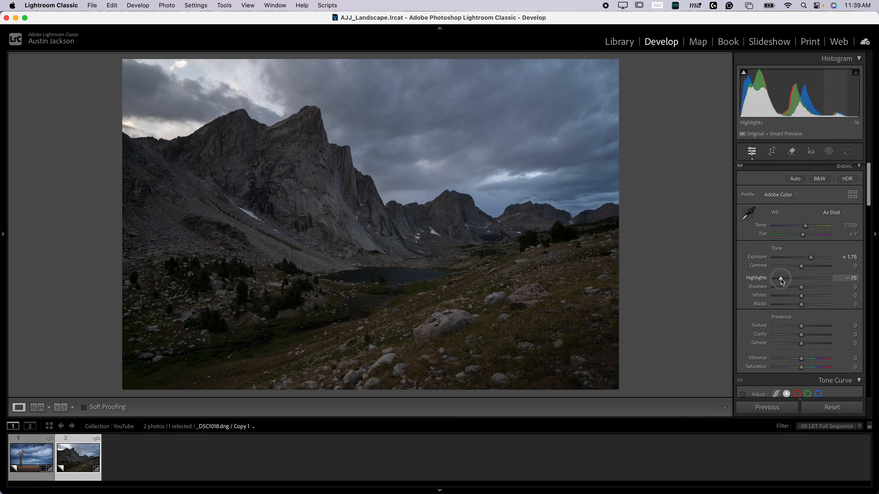
click(809, 287)
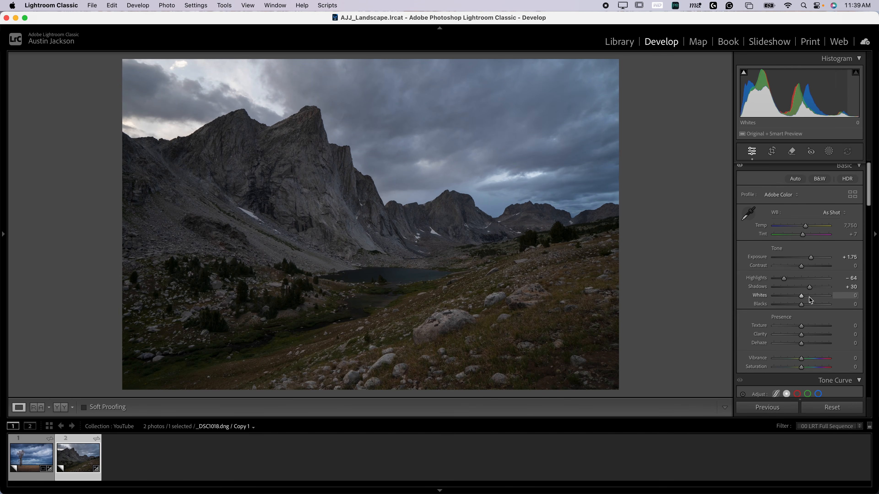
click(809, 295)
click(809, 305)
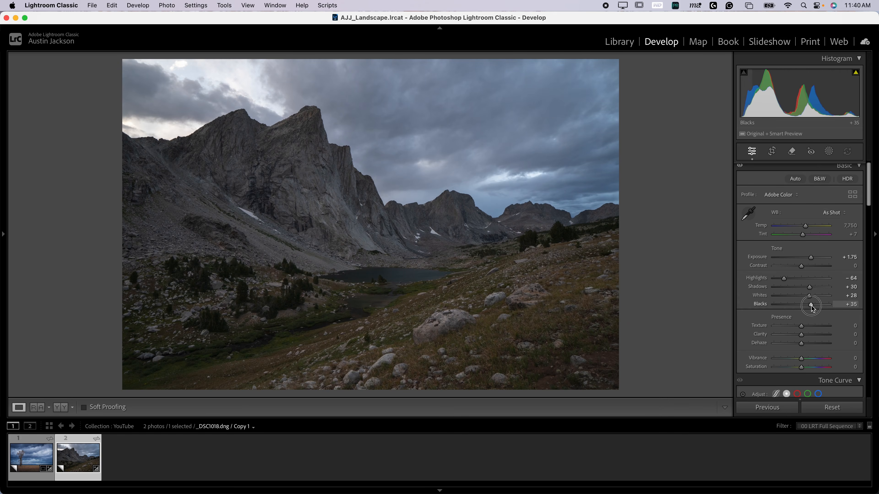
Step: Set the mountain photo's Vibrance to +39 and Saturation to +19
click(806, 367)
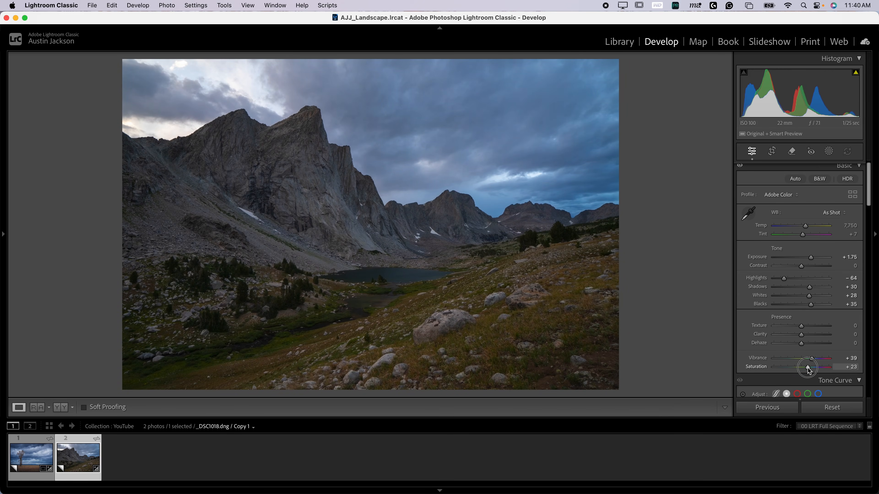
click(812, 359)
click(806, 367)
Step: Shape the global tone curve into a gentle S, lowering the shadows and raising the highlights to input 182, output 190
scroll(763, 329, down, 5)
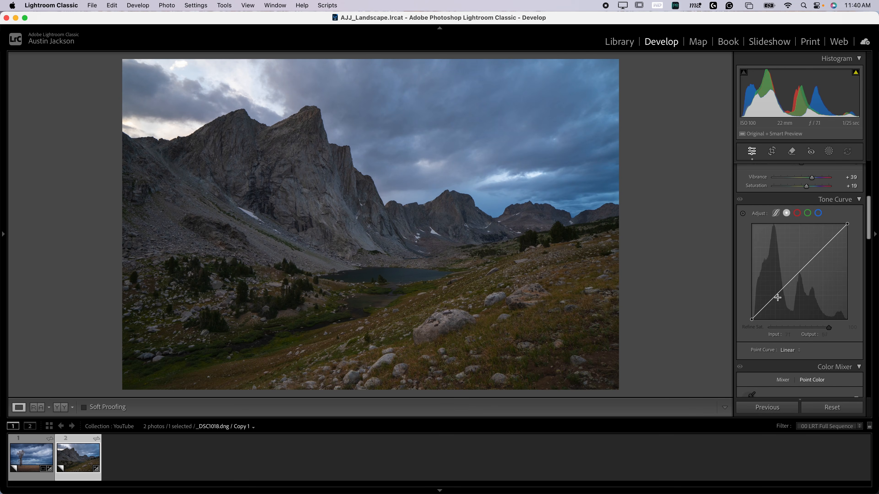
drag(773, 297, 775, 300)
click(825, 250)
drag(825, 250, 820, 249)
Step: Sample the blue sky with Point Color and set Hue Shift 11, Sat. Shift −22, Lum. Shift 13 and Variance −54
scroll(818, 254, down, 4)
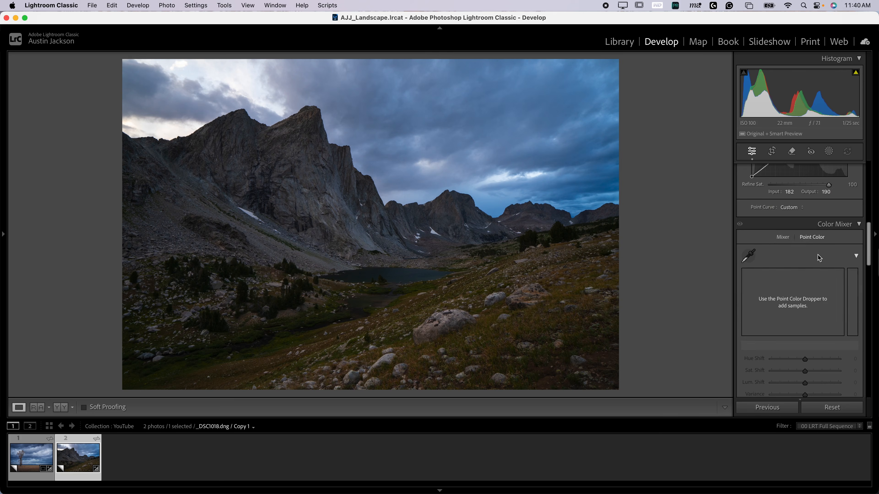
click(749, 258)
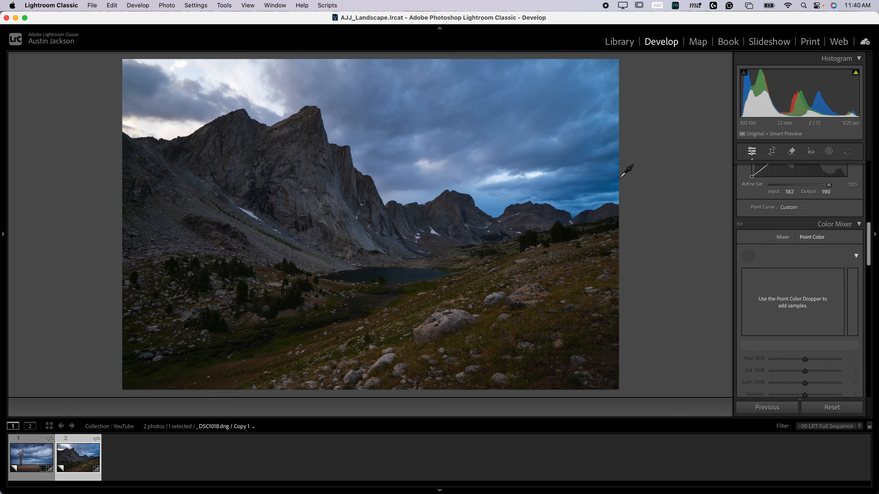
click(602, 174)
scroll(762, 314, down, 2)
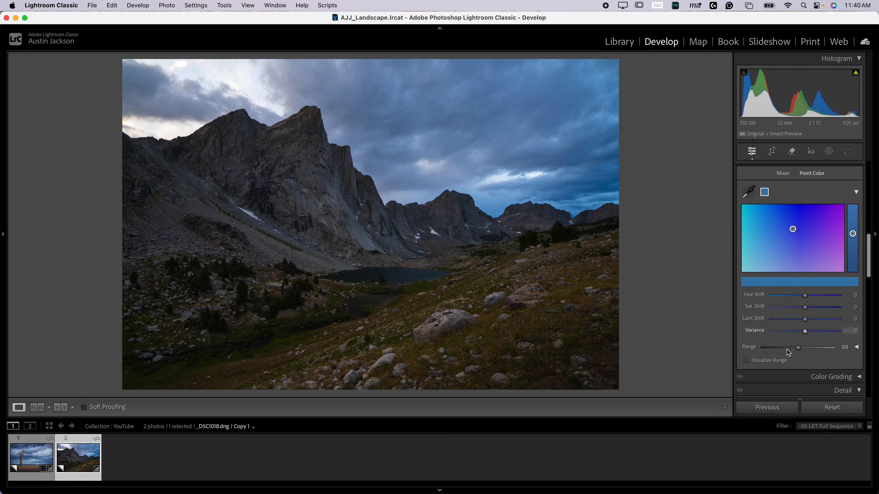
drag(804, 331, 798, 310)
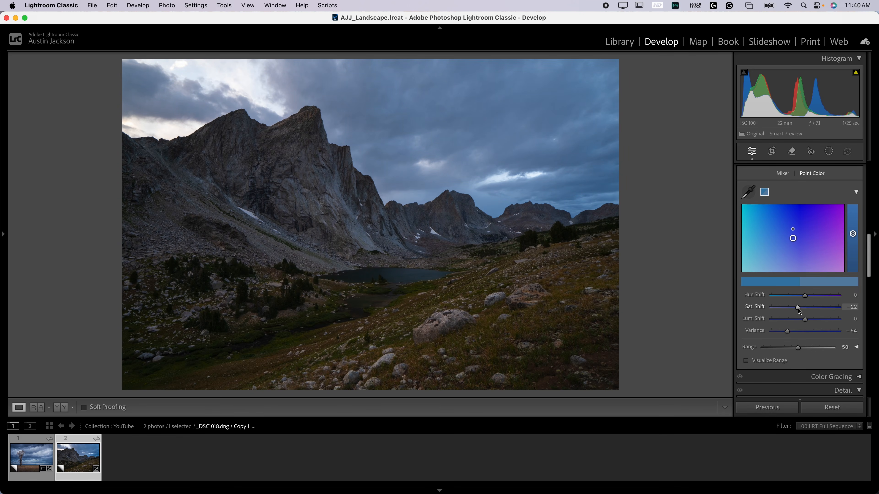
mouse_move(805, 319)
mouse_down()
mouse_move(814, 318)
mouse_move(812, 299)
mouse_up()
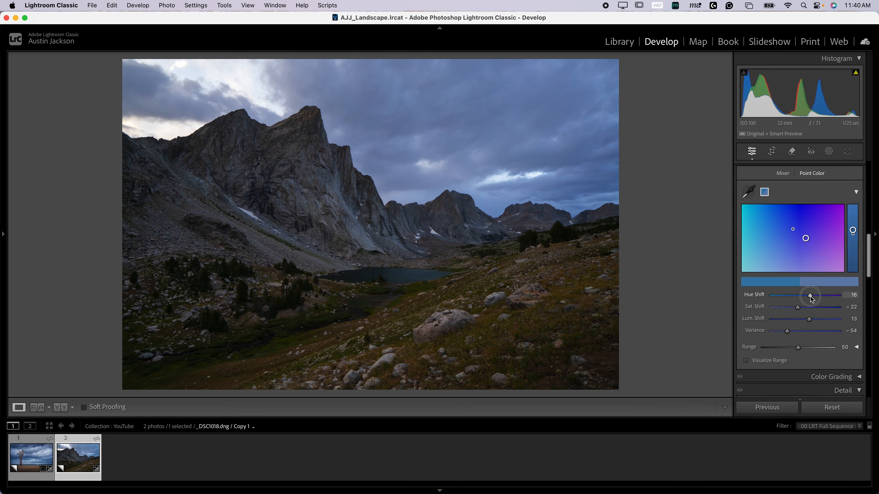
scroll(796, 270, up, 3)
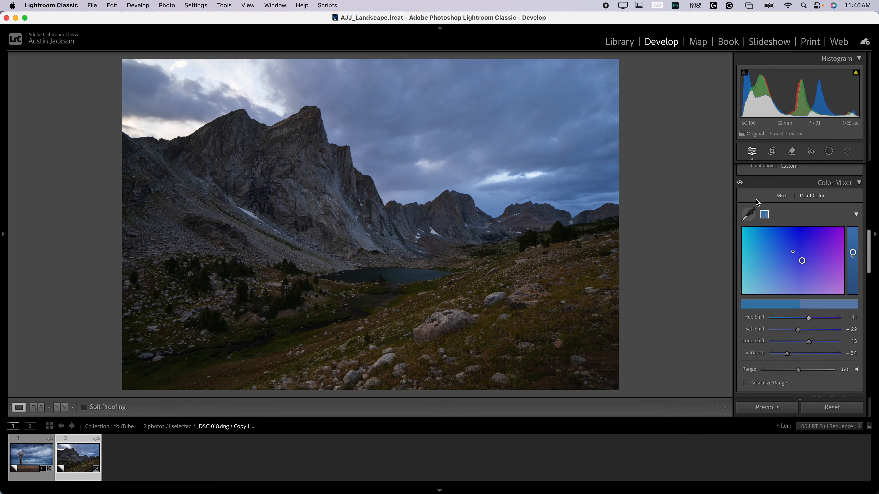
click(740, 208)
click(741, 209)
click(741, 209)
Step: Create one landscape mask covering Mountains, Vegetation, Water and Natural Ground
click(828, 155)
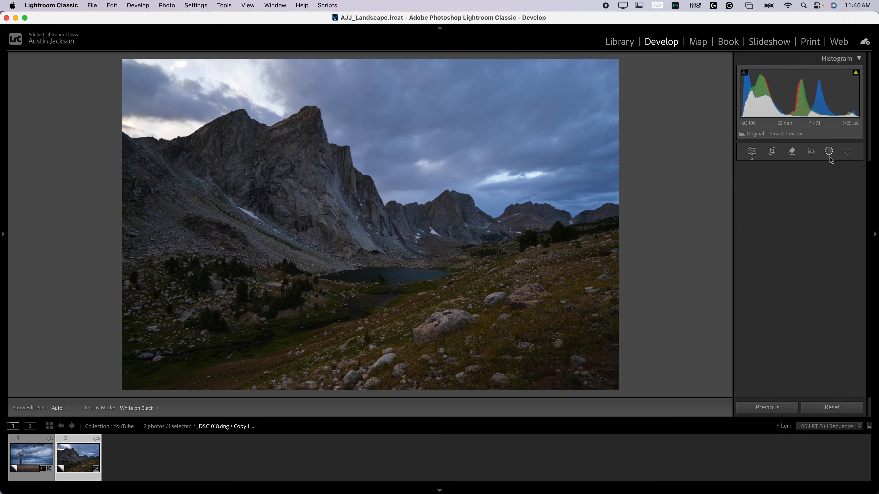
click(768, 225)
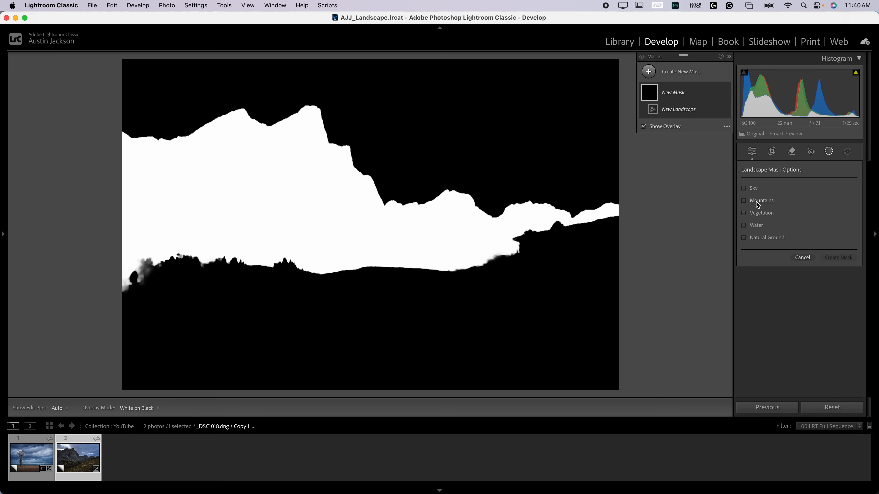
click(756, 201)
click(757, 213)
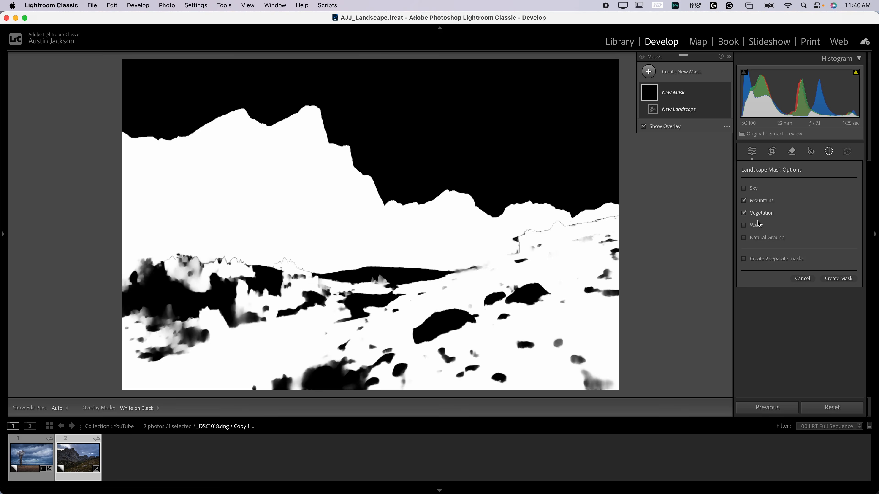
click(757, 225)
click(758, 238)
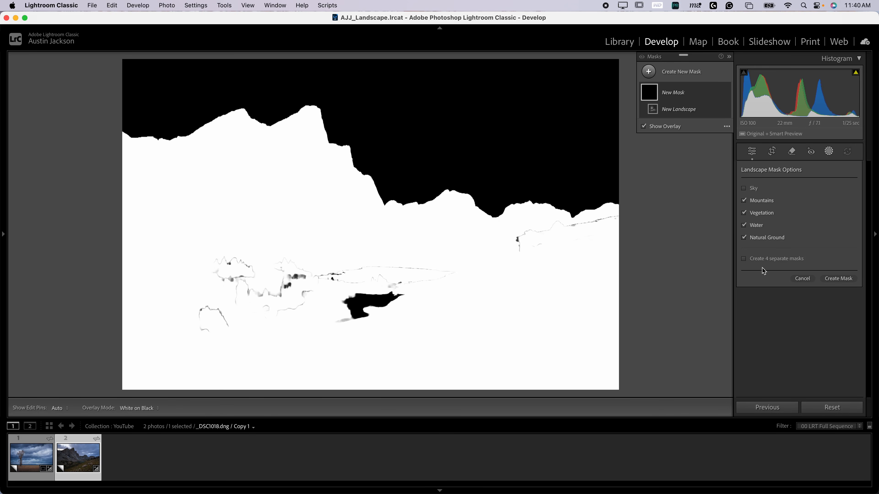
click(838, 279)
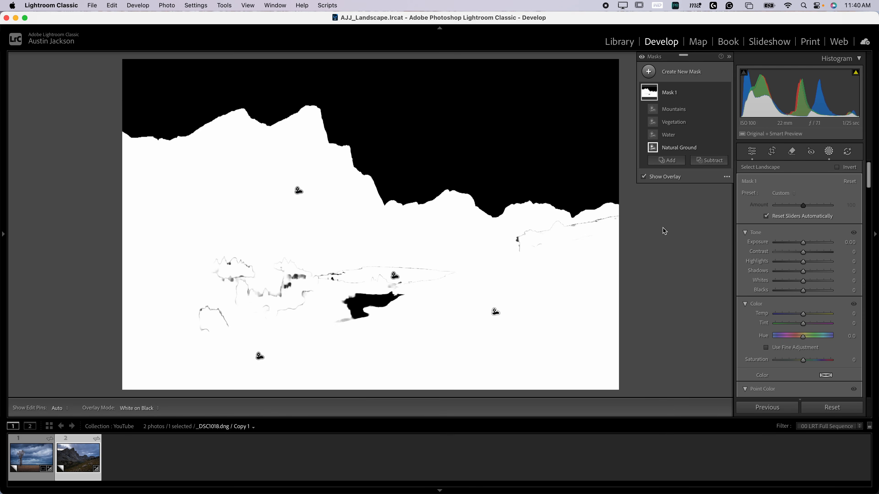
Step: Add a brush with Size 4 and Flow 100 to the landscape mask and paint over its gaps by the water and hillside edge
click(666, 161)
click(672, 258)
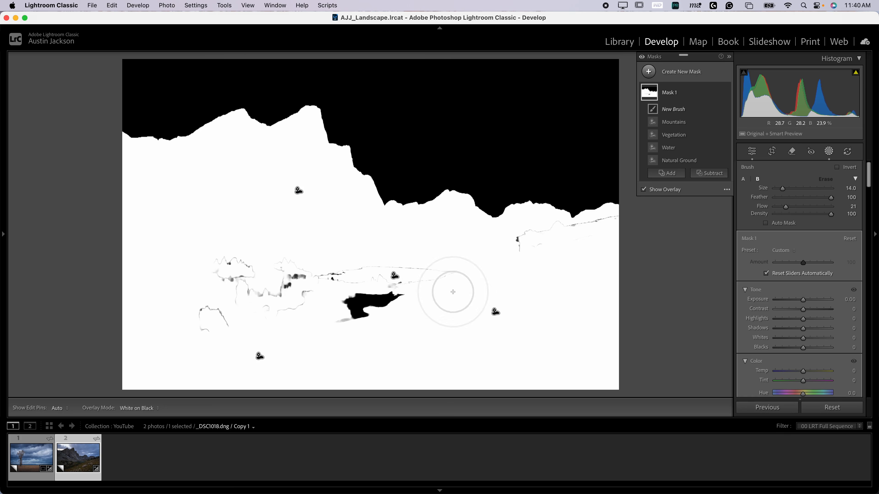
key(h)
key(h)
double_click(786, 207)
key(h)
mouse_move(387, 300)
mouse_down()
mouse_move(417, 285)
mouse_move(238, 311)
mouse_move(216, 300)
mouse_move(319, 277)
mouse_move(433, 294)
mouse_move(414, 289)
mouse_up()
key(h)
scroll(499, 290, down, 10)
mouse_move(520, 254)
mouse_down()
mouse_move(532, 231)
mouse_move(508, 245)
mouse_move(536, 231)
mouse_move(560, 226)
mouse_move(546, 236)
mouse_move(555, 238)
mouse_move(632, 217)
mouse_move(554, 234)
mouse_move(600, 225)
mouse_up()
key(h)
key(h)
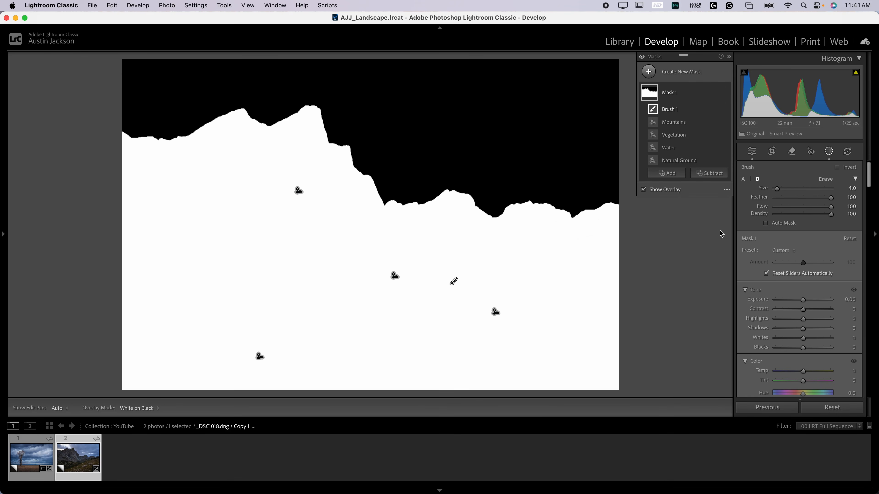
Step: Invert the landscape mask so it targets the sky, and hide the mask overlay
click(722, 92)
click(730, 109)
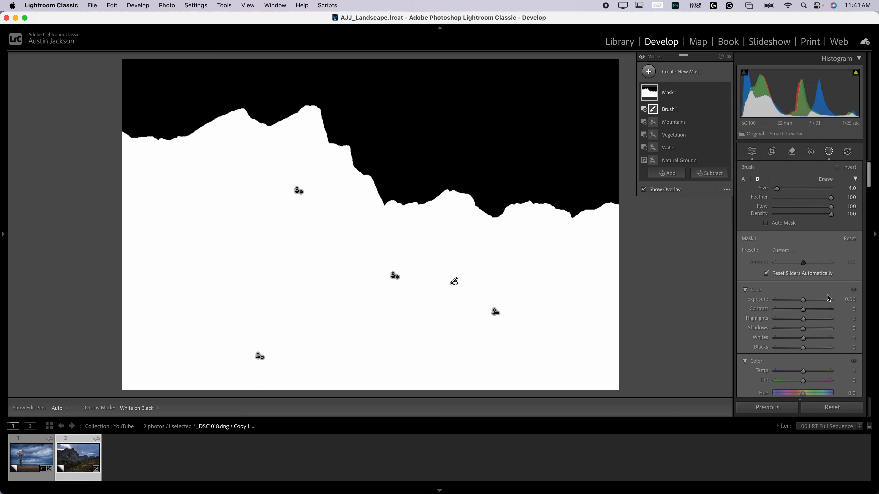
click(643, 190)
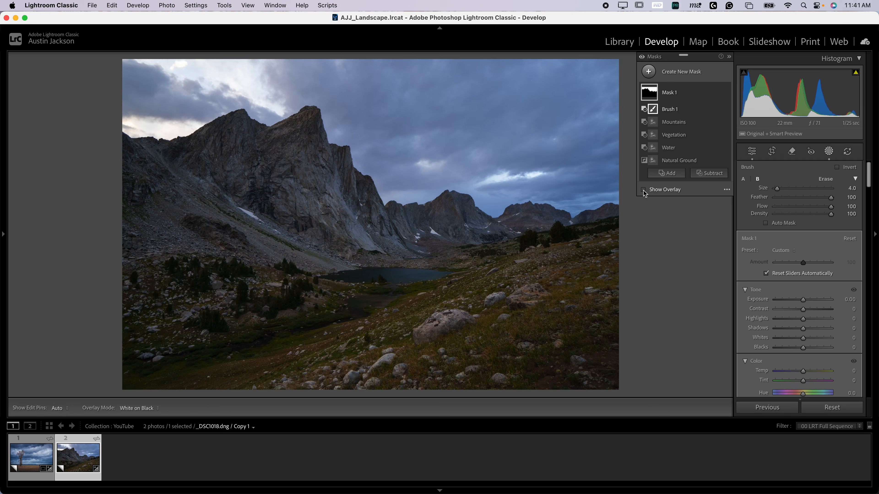
Step: Shape the sky mask's curve into an S, lowering the shadows and raising the highlights to input 180, output 197
scroll(817, 259, down, 10)
scroll(816, 261, down, 3)
drag(780, 265, 781, 275)
drag(826, 226, 819, 219)
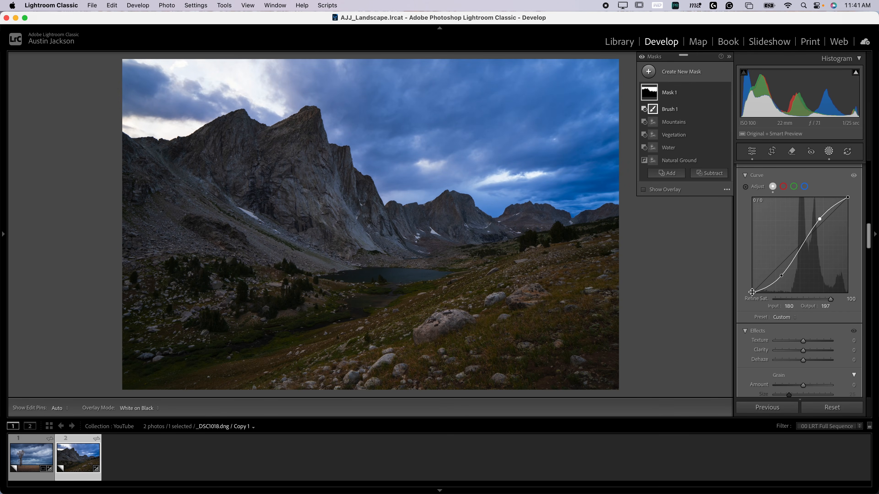
Step: Set the sky mask's Saturation to −53 and Highlights to −50
scroll(759, 279, up, 10)
drag(804, 275, 788, 273)
scroll(798, 232, up, 1)
drag(793, 182, 779, 182)
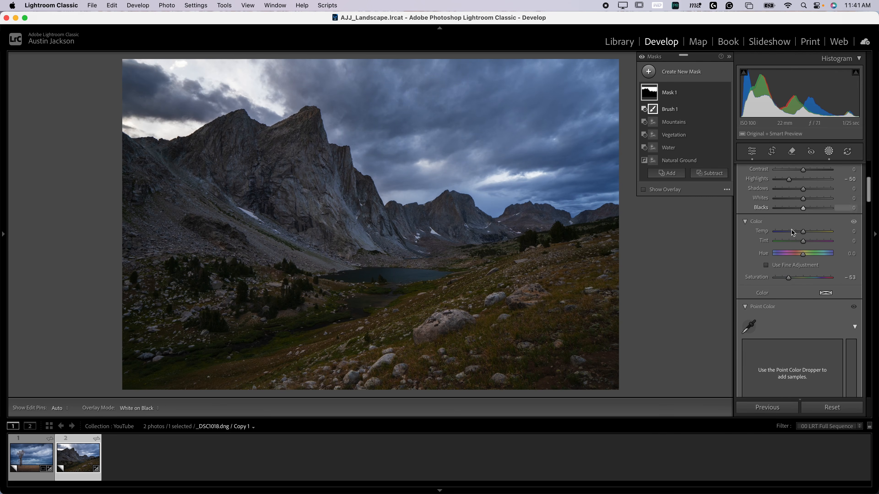
Step: Set the sky mask's Exposure to −0.14, Shadows to 25 and Whites to −16
scroll(796, 232, up, 4)
drag(804, 238, 802, 235)
scroll(795, 264, down, 8)
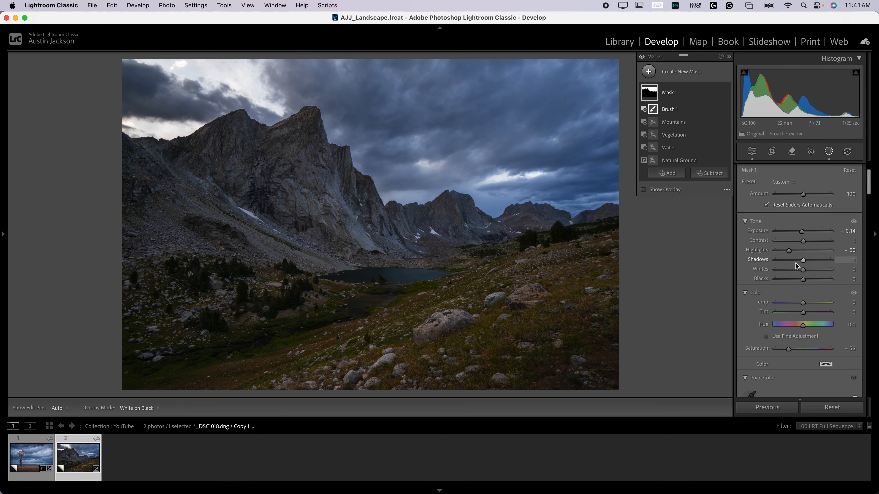
scroll(795, 264, up, 4)
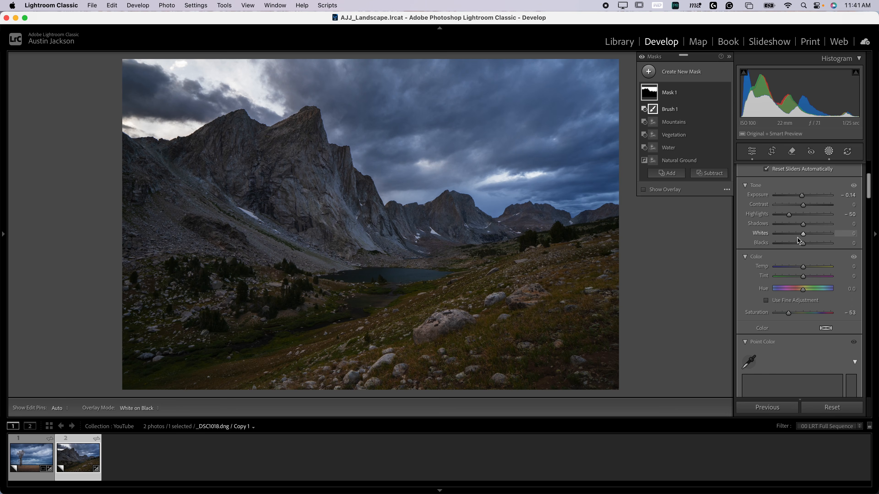
drag(795, 238, 811, 225)
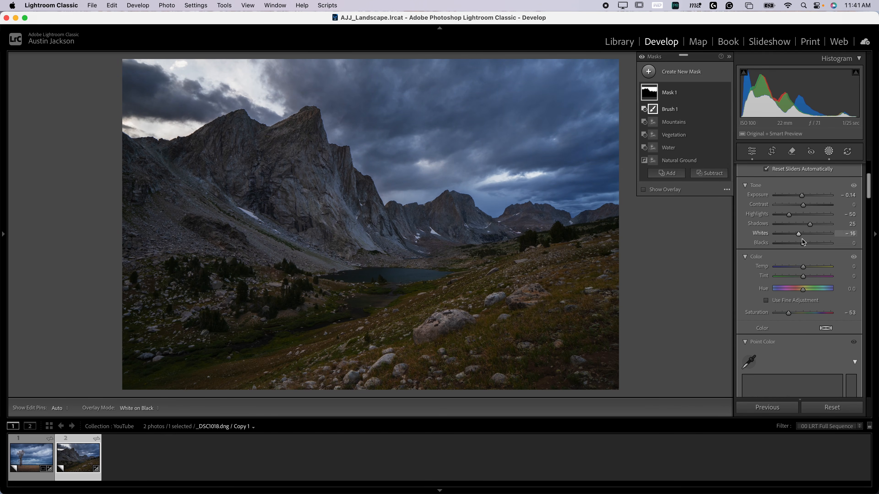
Step: Refine the shadow point on the sky mask's curve to input 83, output 48
scroll(803, 247, down, 7)
scroll(798, 263, down, 6)
drag(782, 293, 782, 294)
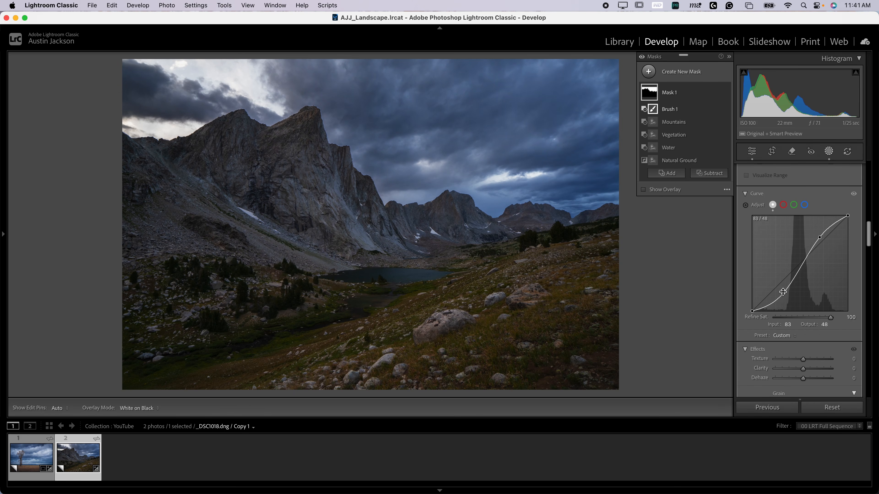
Step: Create a radial gradient mask as a wide ellipse centred on the mountain photo and invert it to target the edges
click(673, 72)
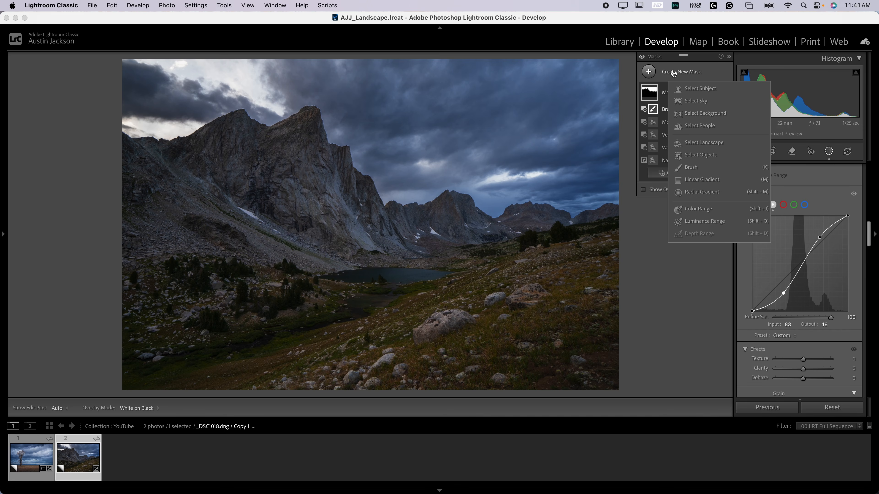
click(694, 192)
mouse_move(362, 234)
mouse_down()
mouse_move(568, 127)
mouse_move(676, 53)
mouse_move(368, 229)
mouse_up()
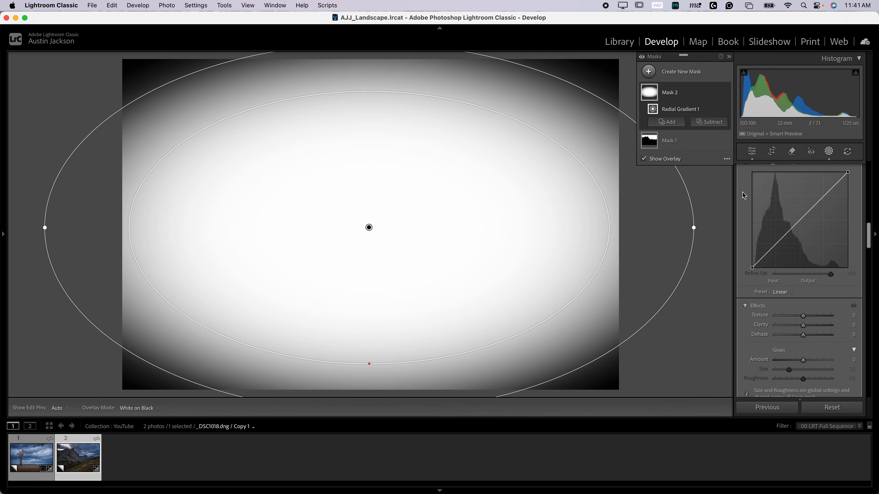
click(715, 92)
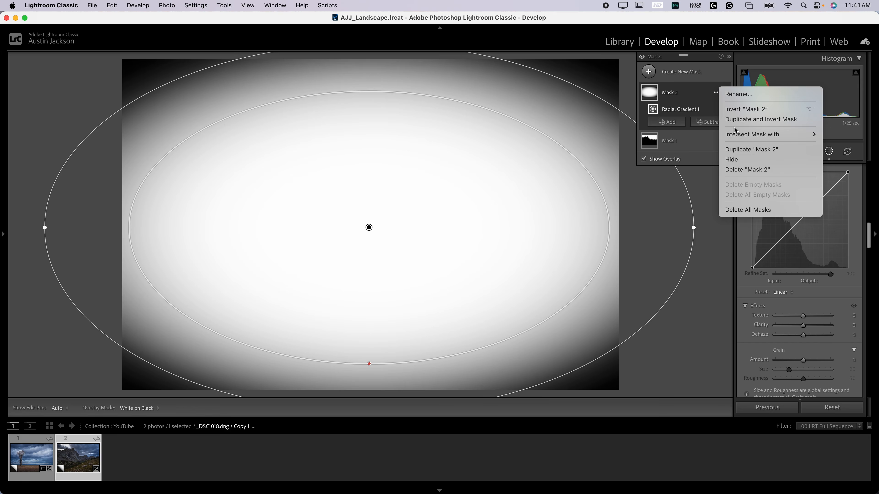
click(748, 109)
Step: Darken the photo's edges by setting the radial mask's Exposure to −0.69
scroll(825, 248, up, 5)
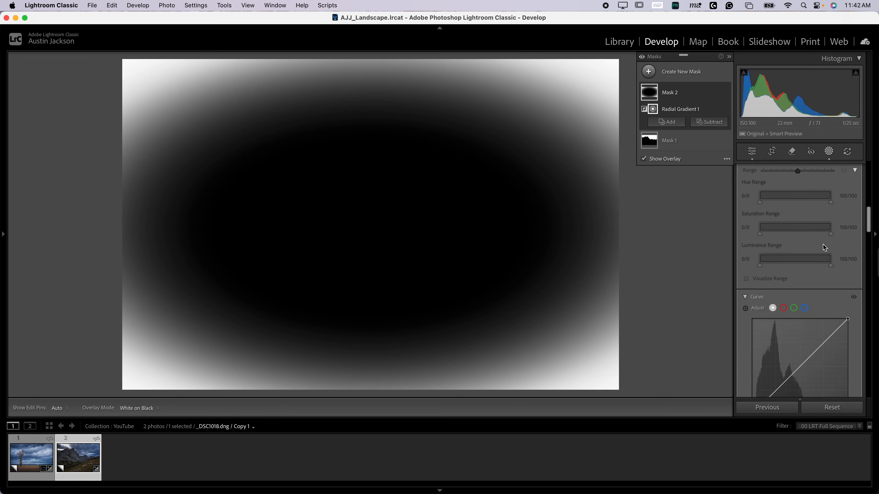
scroll(818, 244, up, 10)
drag(803, 256, 799, 261)
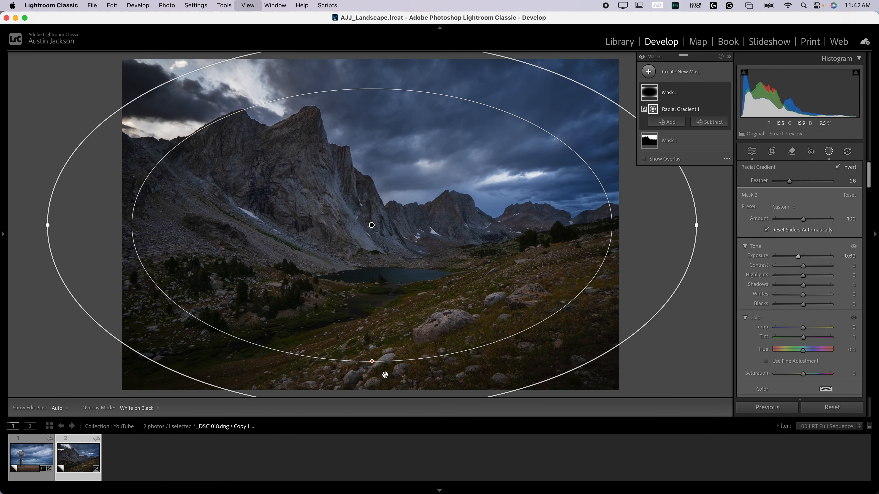
Step: Fine-tune the radial mask's ellipse around the mountain photo and review the darkened edges with the masking tools closed
key(super+minus)
drag(370, 324, 369, 317)
drag(387, 266, 391, 264)
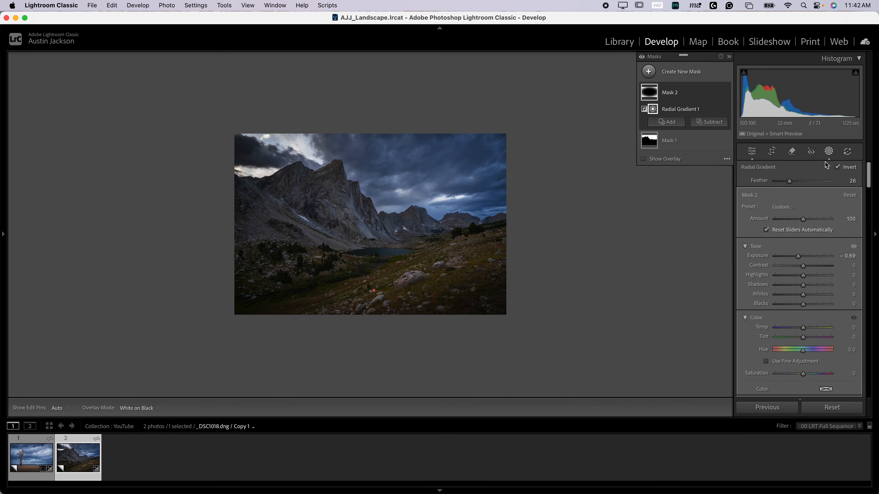
click(831, 153)
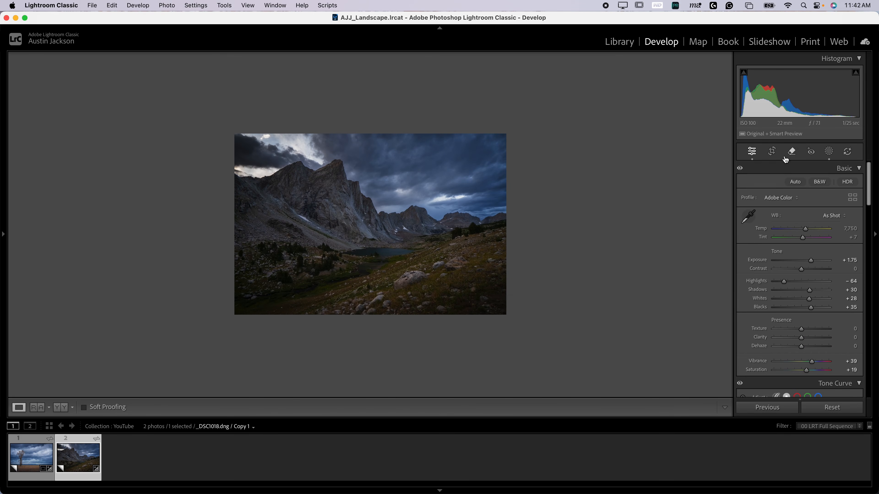
click(417, 232)
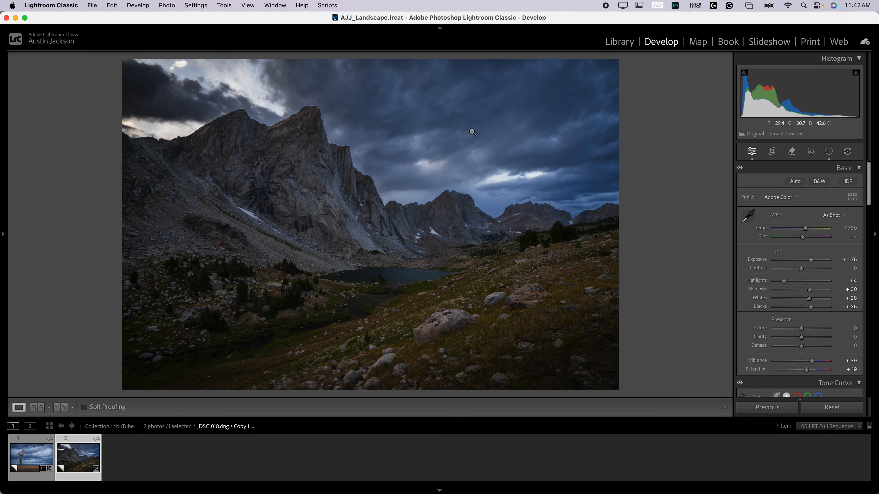
click(827, 153)
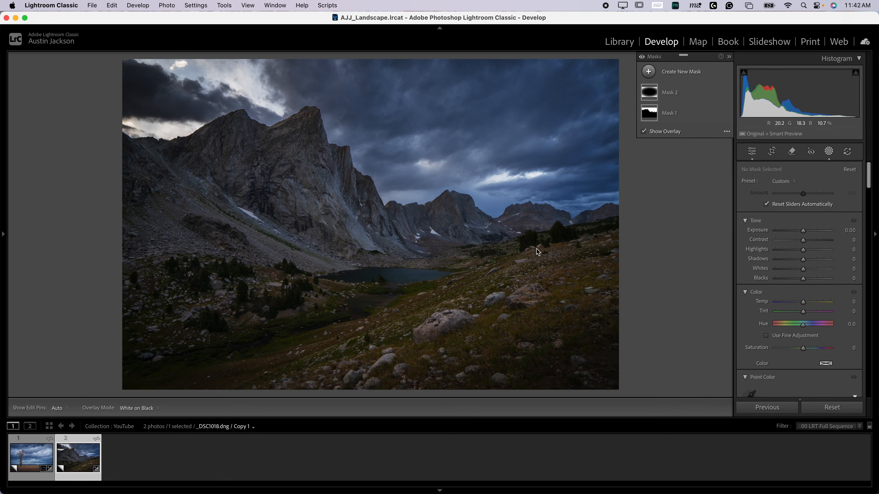
mouse_move(651, 117)
Step: Open the mountain photo in Luminar Neo as a copy with Lightroom adjustments, in 16-bit PSD format with Adobe RGB (1998)
right_click(79, 462)
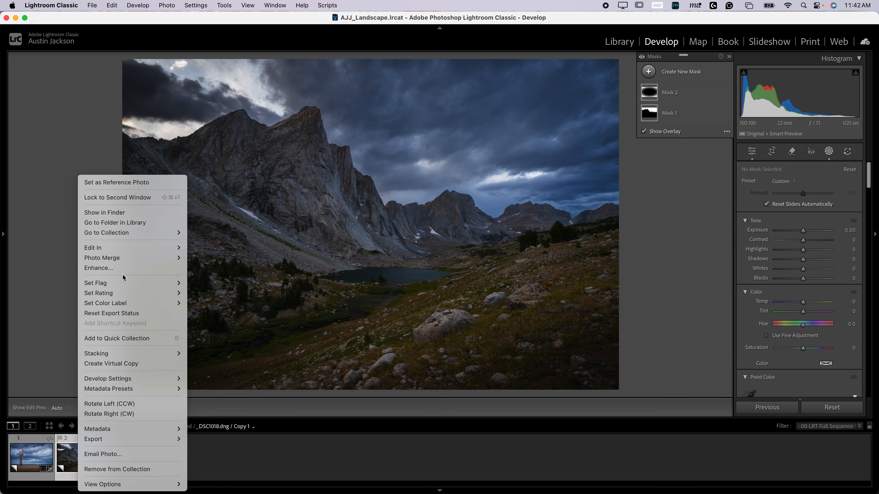
mouse_move(100, 248)
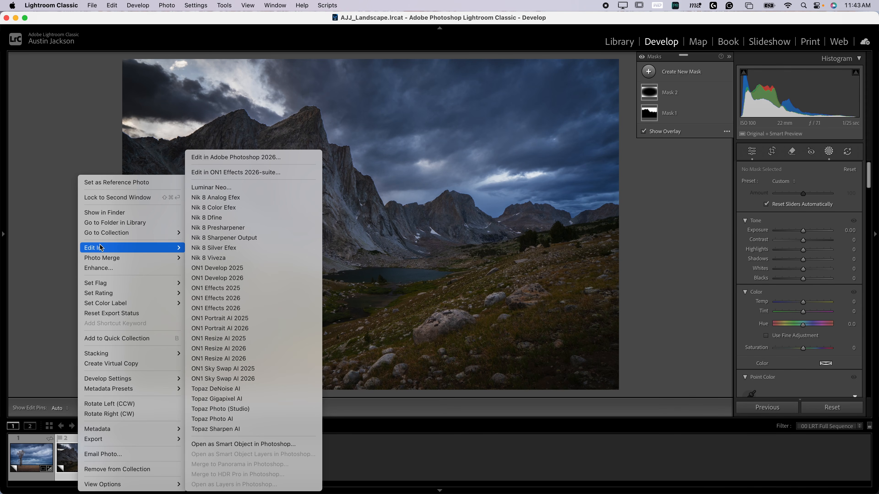
click(201, 188)
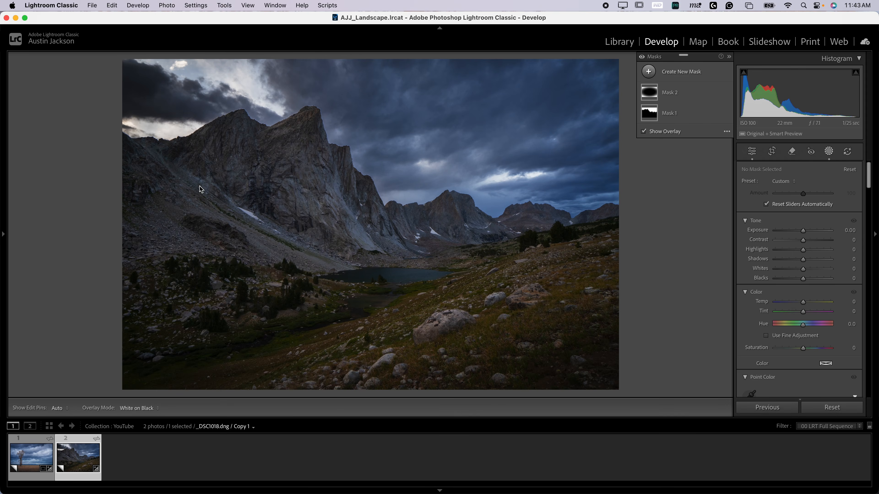
drag(667, 152, 461, 144)
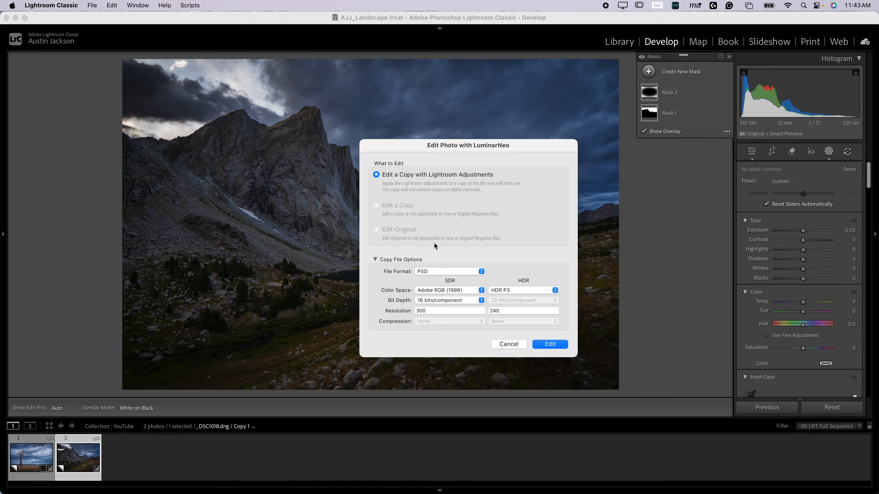
click(546, 345)
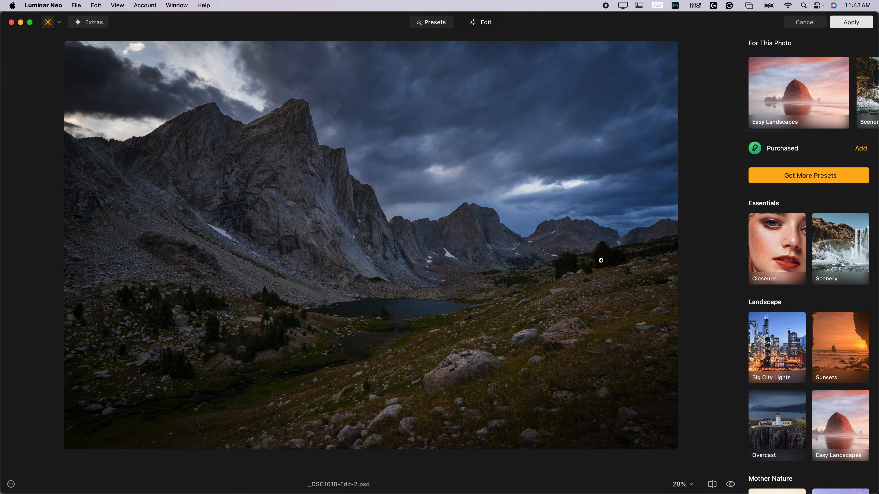
Step: Add the Light Depth effect to the mountain photo with an Amount of 100
click(485, 26)
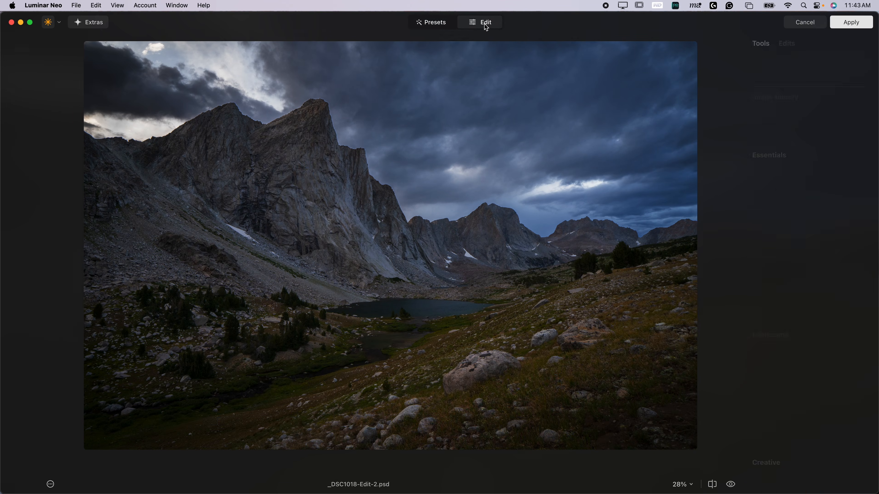
scroll(770, 295, down, 4)
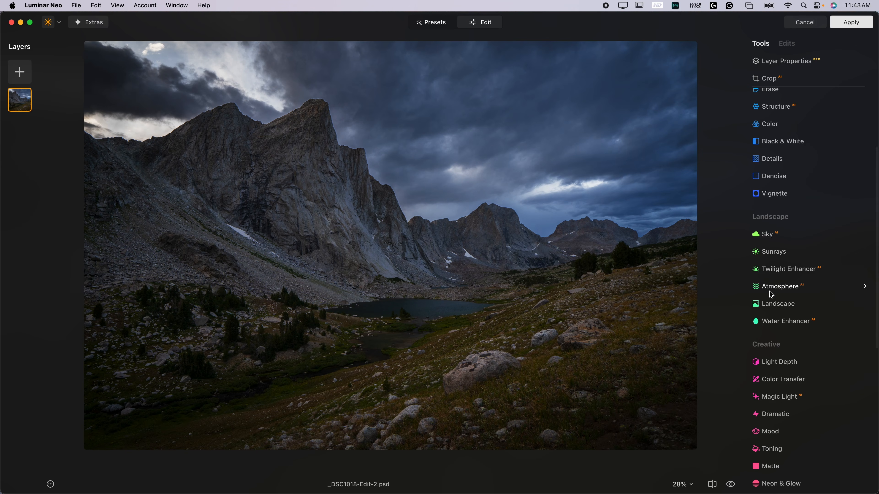
click(784, 362)
drag(766, 318, 862, 315)
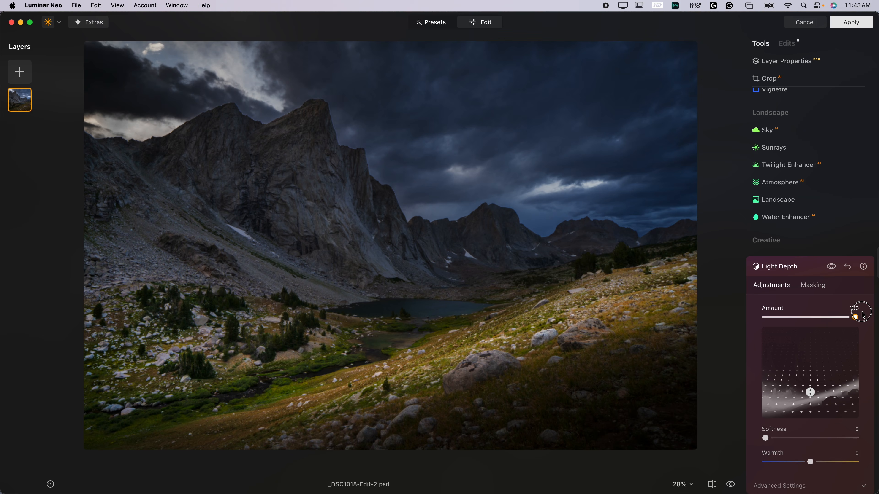
Step: Shift the Light Depth focus from the foreground onto the mountain face and lake, with Softness 52 and Warmth 3
drag(810, 393, 788, 362)
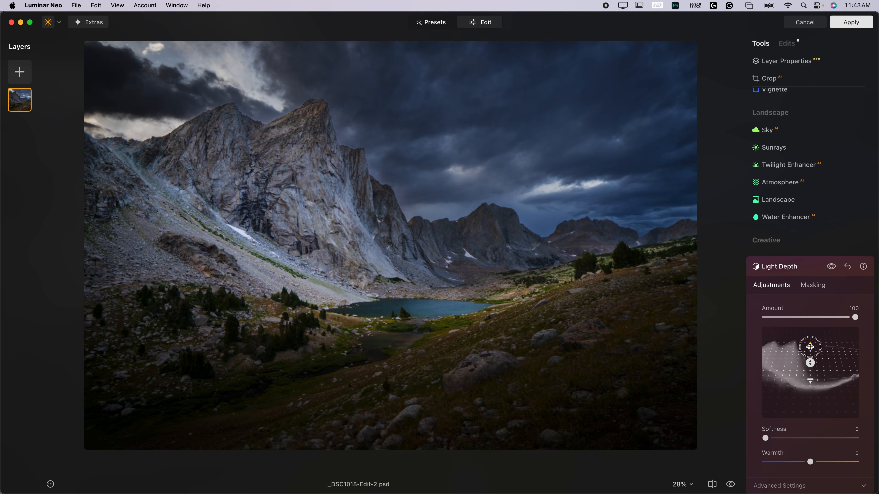
mouse_move(810, 349)
mouse_down()
mouse_move(806, 314)
mouse_move(814, 347)
mouse_up()
drag(808, 342, 810, 360)
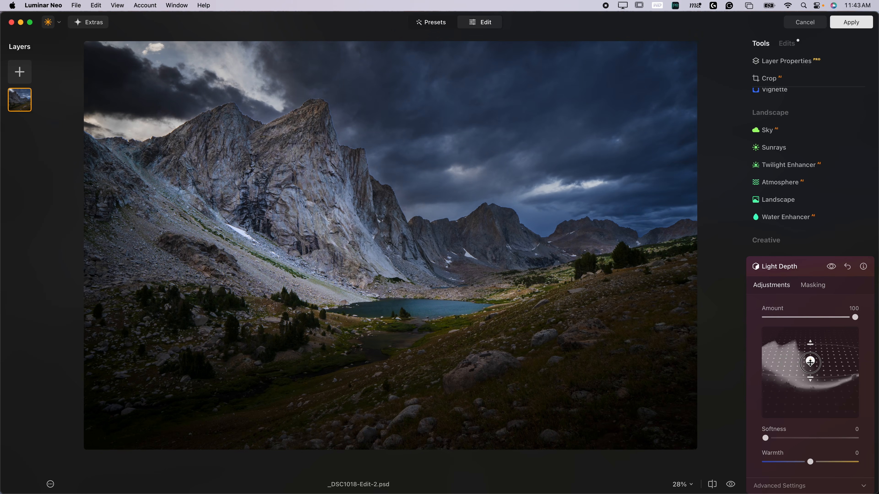
scroll(812, 341, down, 4)
drag(766, 363, 813, 390)
Step: Set Light Depth's Brightness Near to -11 and Brightness Far to -24 in its advanced settings
click(813, 411)
scroll(810, 405, down, 3)
drag(787, 359, 806, 361)
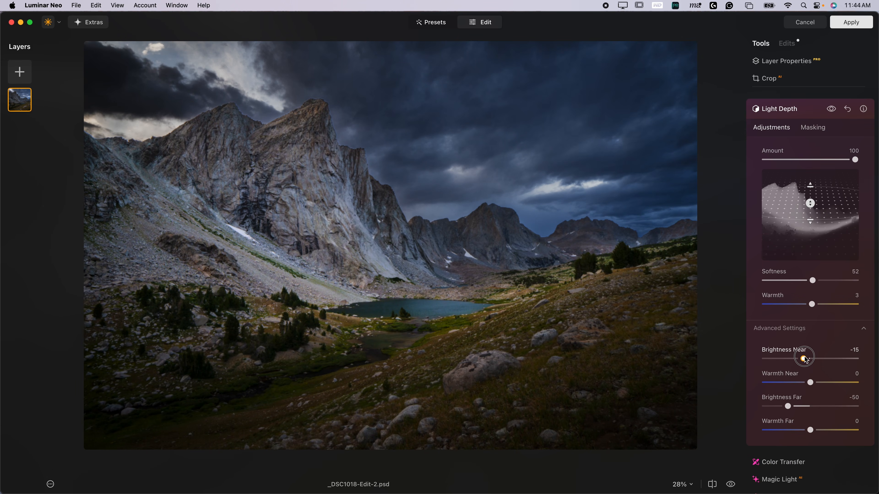
drag(806, 360, 807, 361)
drag(789, 409, 800, 408)
Step: Reduce the Light Depth Amount to 56, toggling the effect off and on to compare the photo before and after
scroll(822, 324, up, 2)
drag(856, 206, 826, 206)
click(831, 155)
click(831, 154)
click(831, 155)
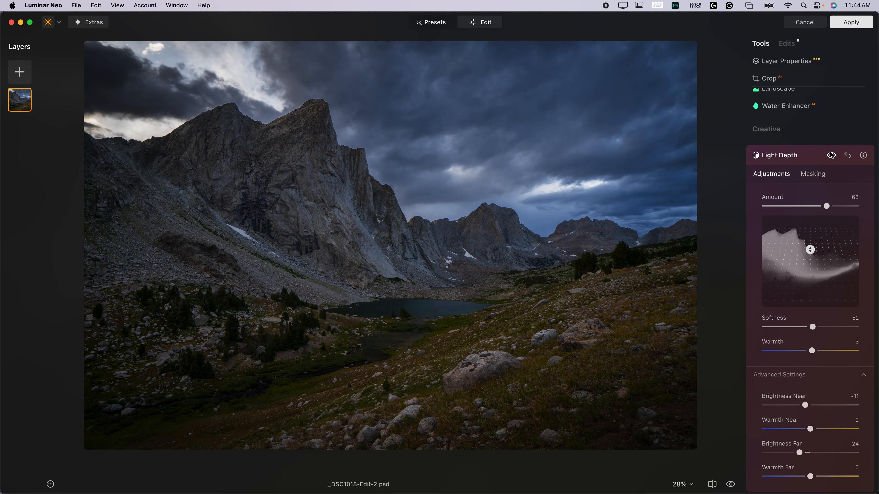
click(831, 154)
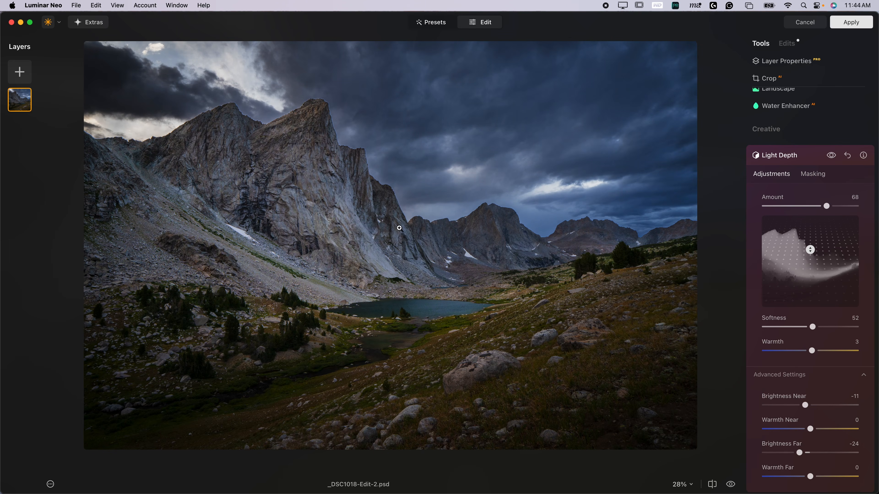
drag(827, 206, 815, 208)
click(831, 160)
click(831, 159)
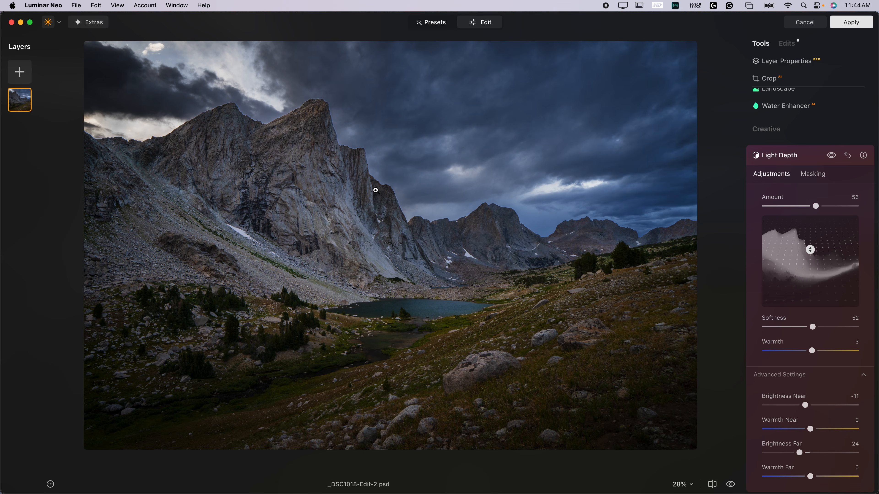
Step: Switch to Lightroom Classic and view the mountain photo's virtual copy unedited by resetting its settings and undoing the reset
click(440, 478)
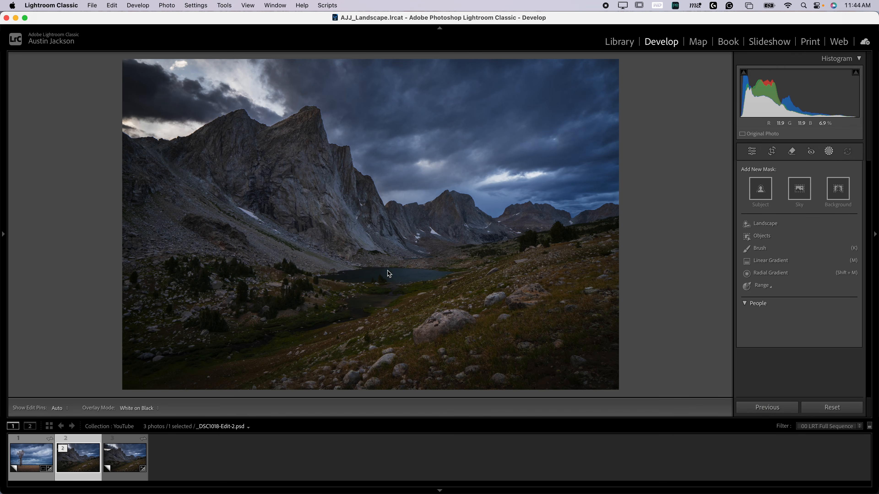
key(Right)
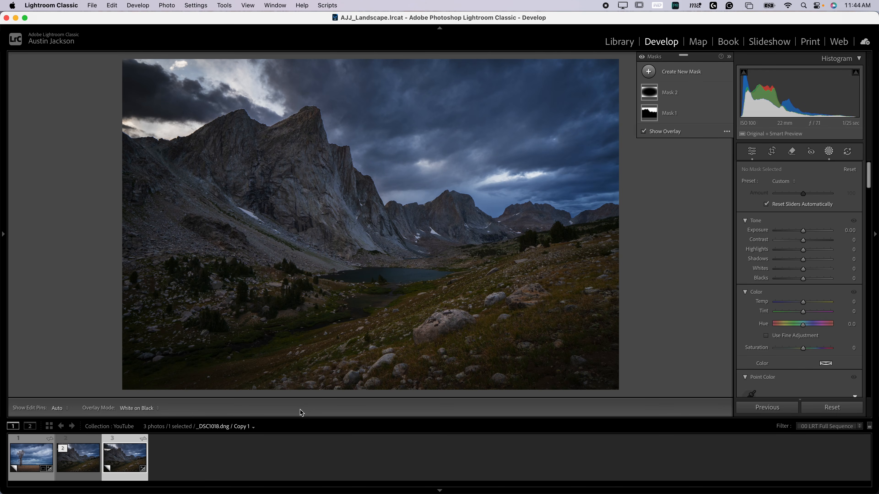
key(super+shift+r)
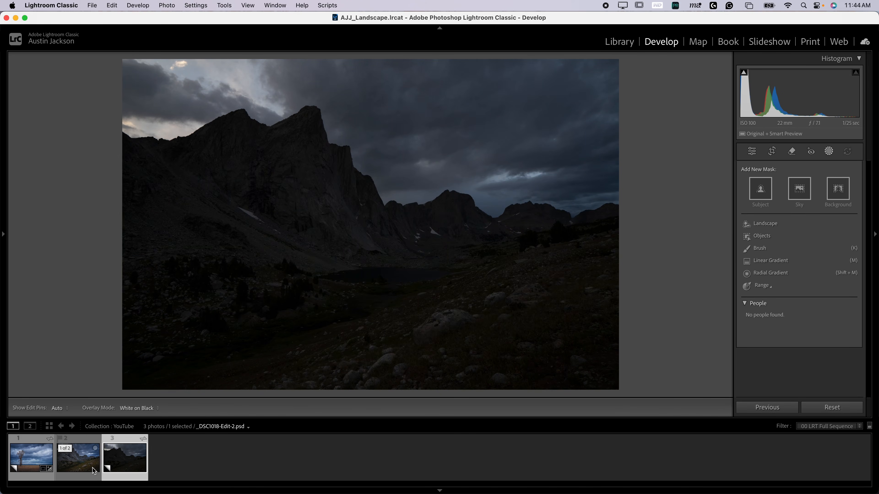
key(super+z)
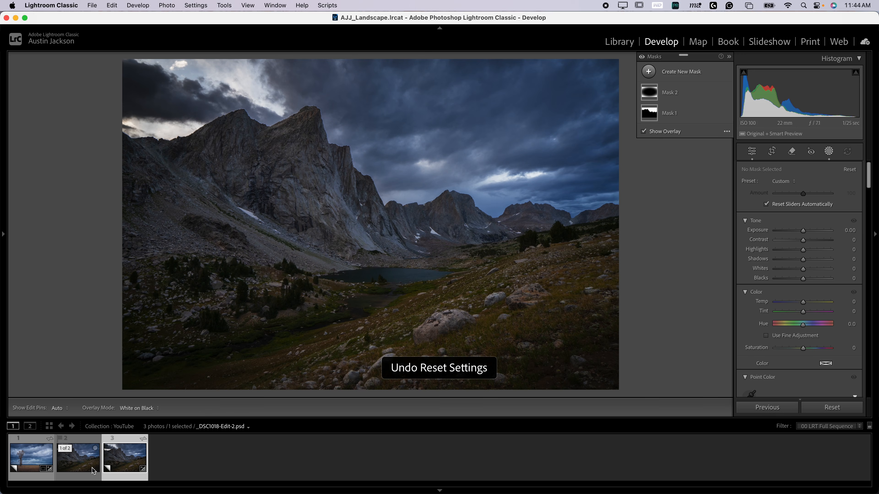